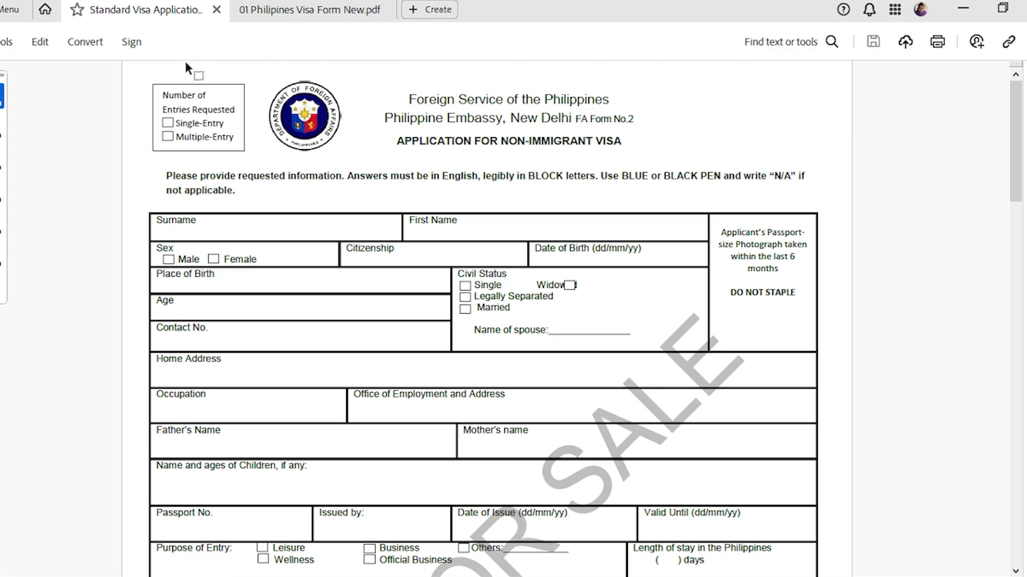
# Flip between the New Delhi and Mumbai visa forms to compare their layouts.
pyautogui.click(309, 15)
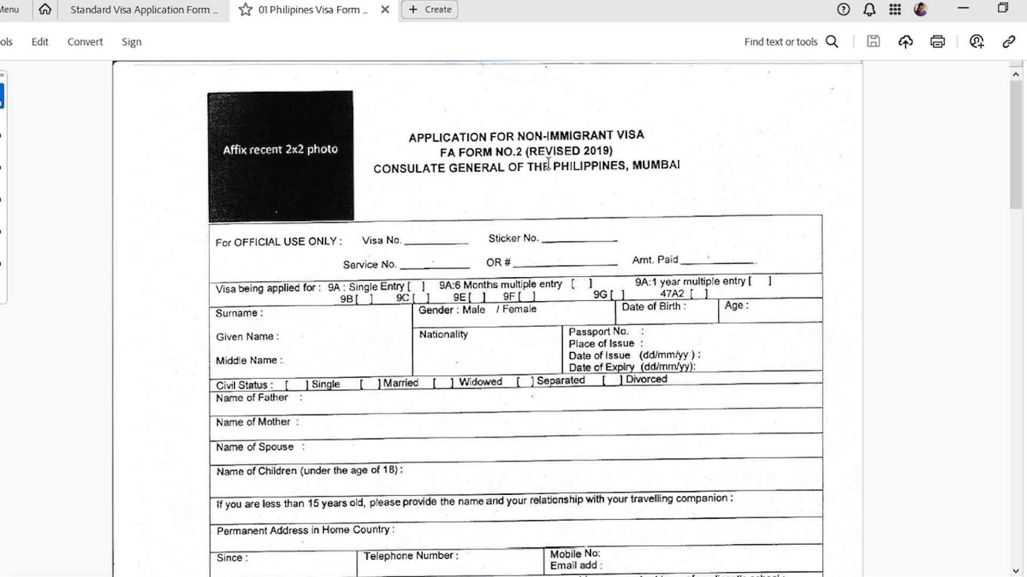
pyautogui.click(133, 10)
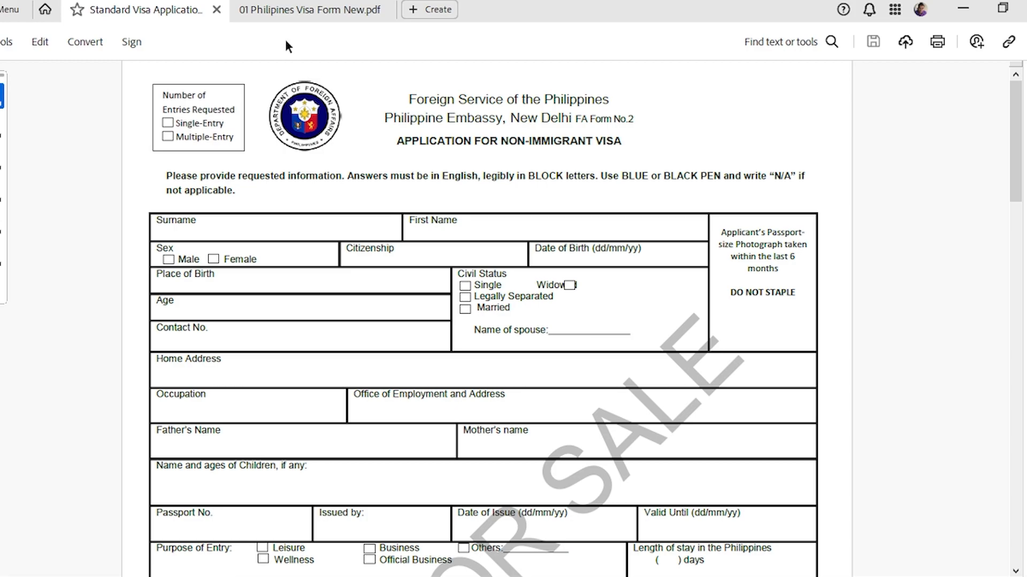
pyautogui.click(289, 8)
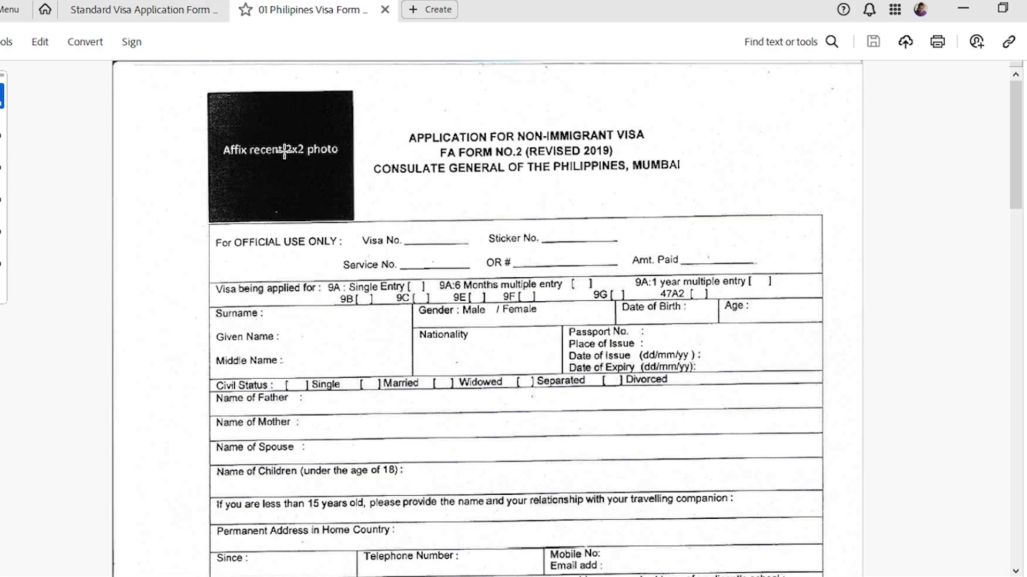
pyautogui.click(138, 8)
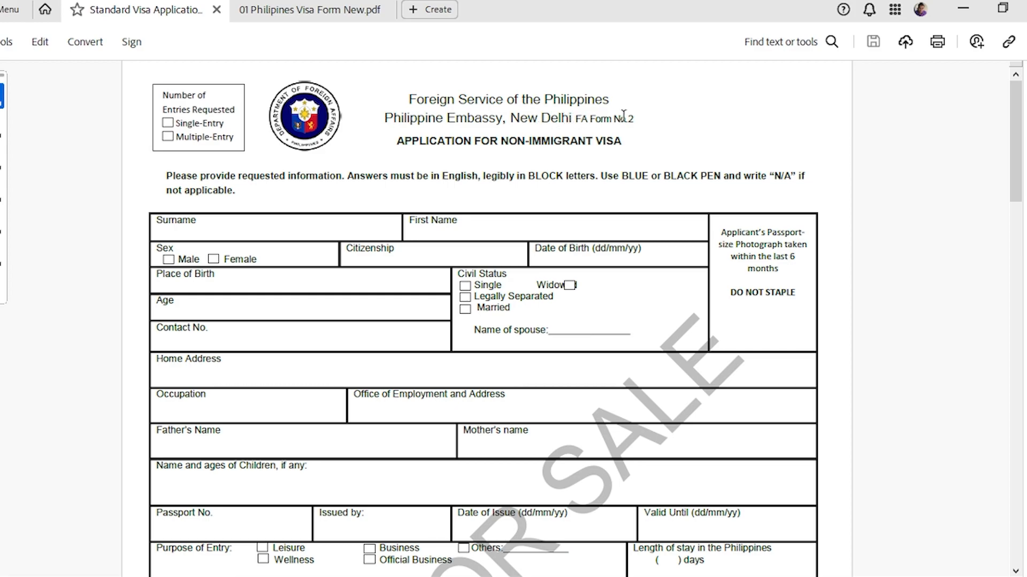
pyautogui.click(300, 9)
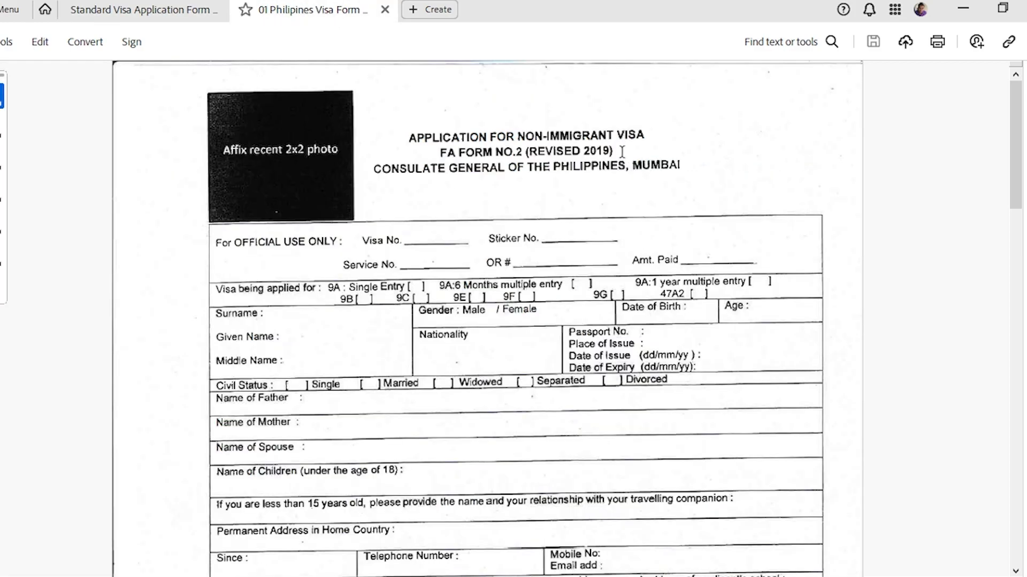
pyautogui.click(152, 9)
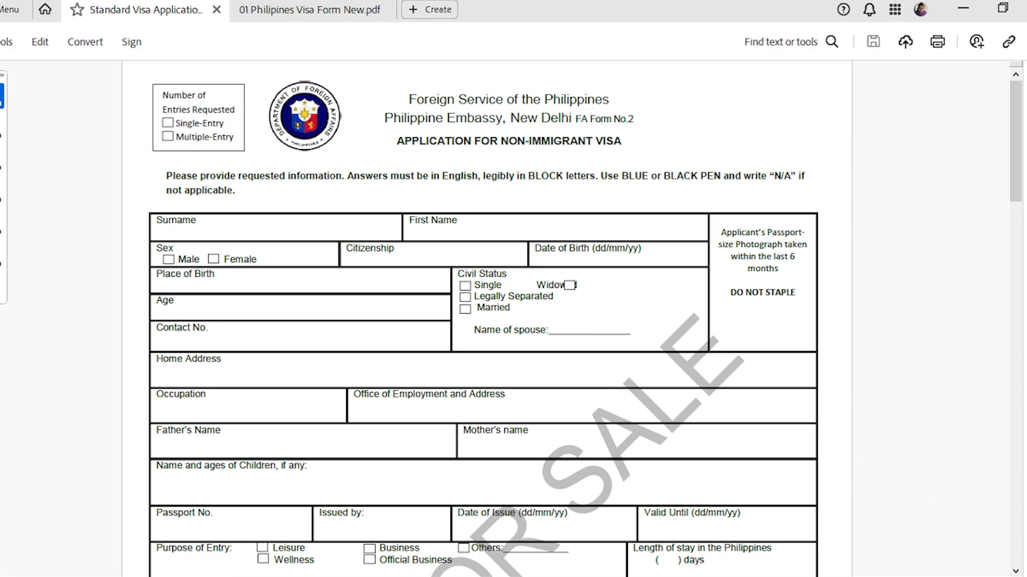
# Zoom the New Delhi form to 136% and check the Mumbai form's visa entry options.
pyautogui.scroll(4, 514, 321)
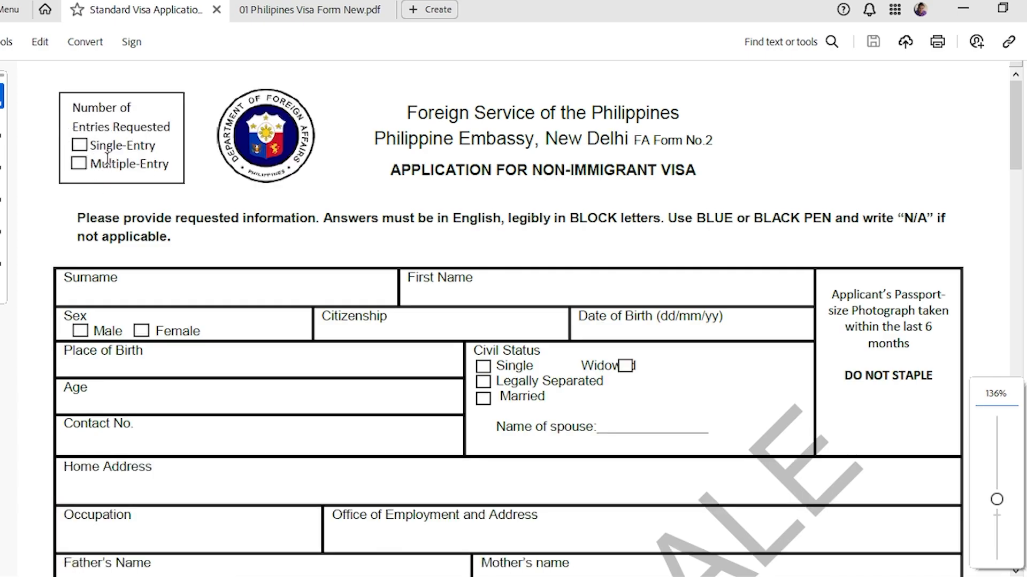
pyautogui.click(247, 11)
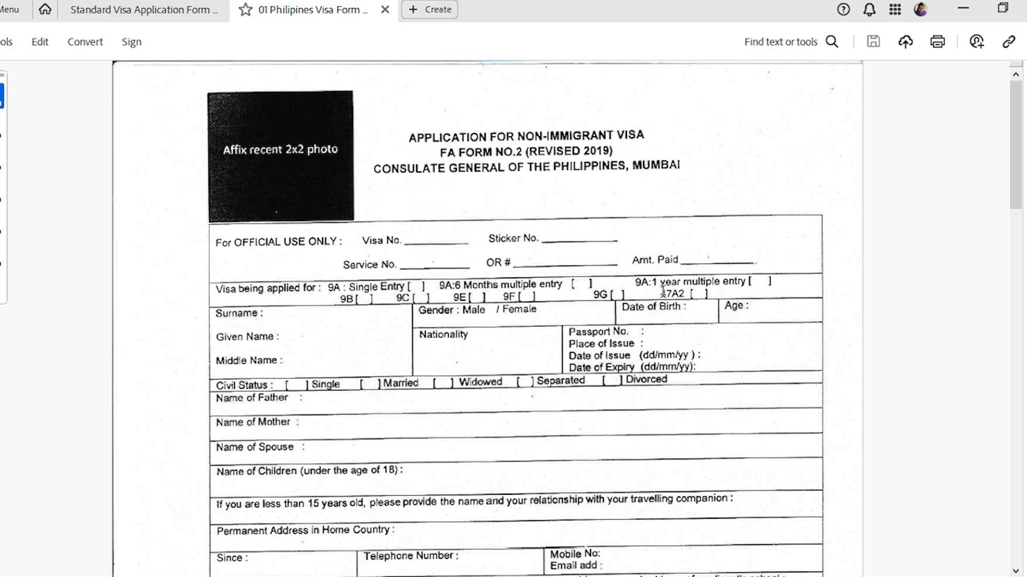
pyautogui.click(201, 10)
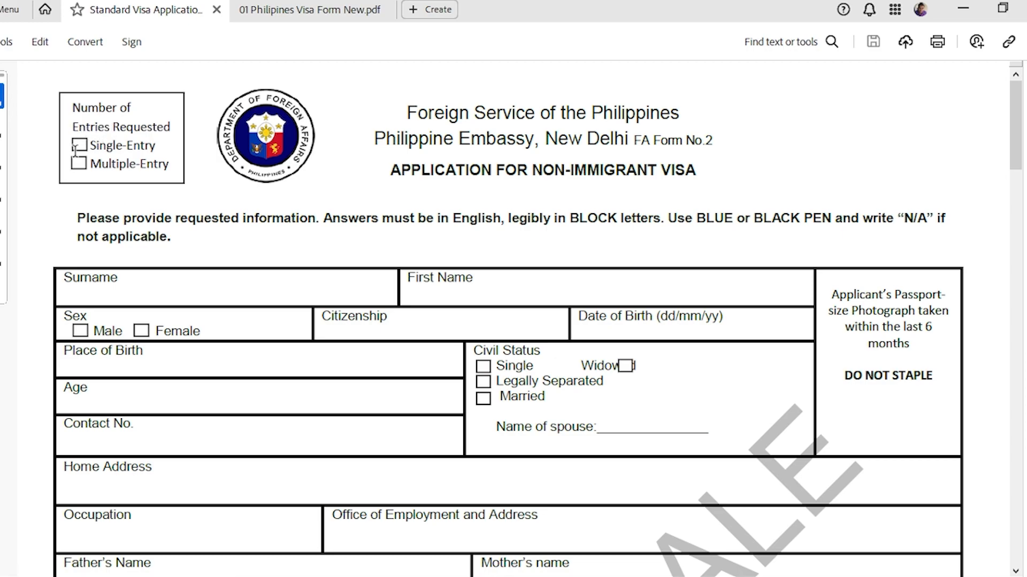
pyautogui.click(280, 9)
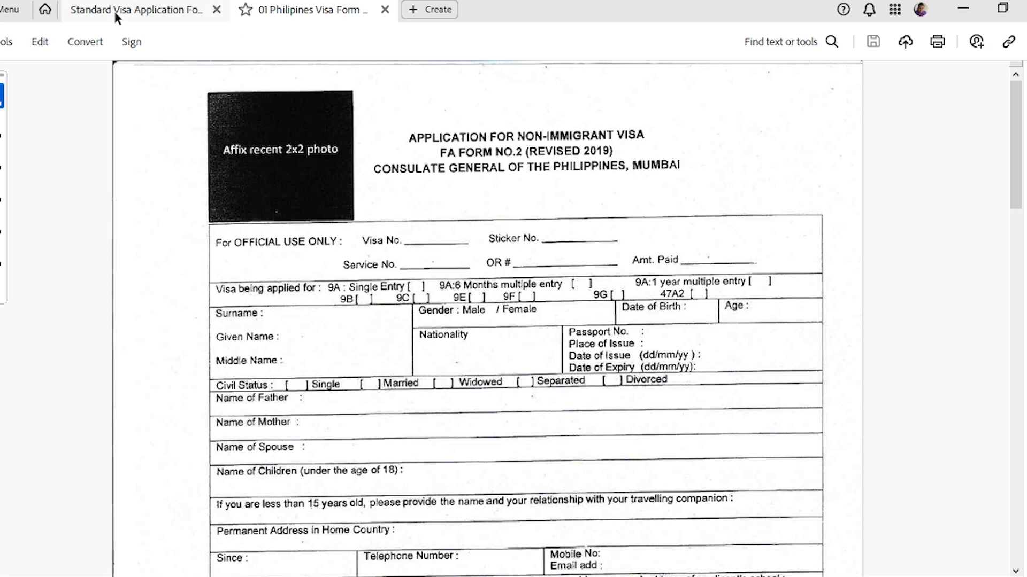
pyautogui.click(149, 10)
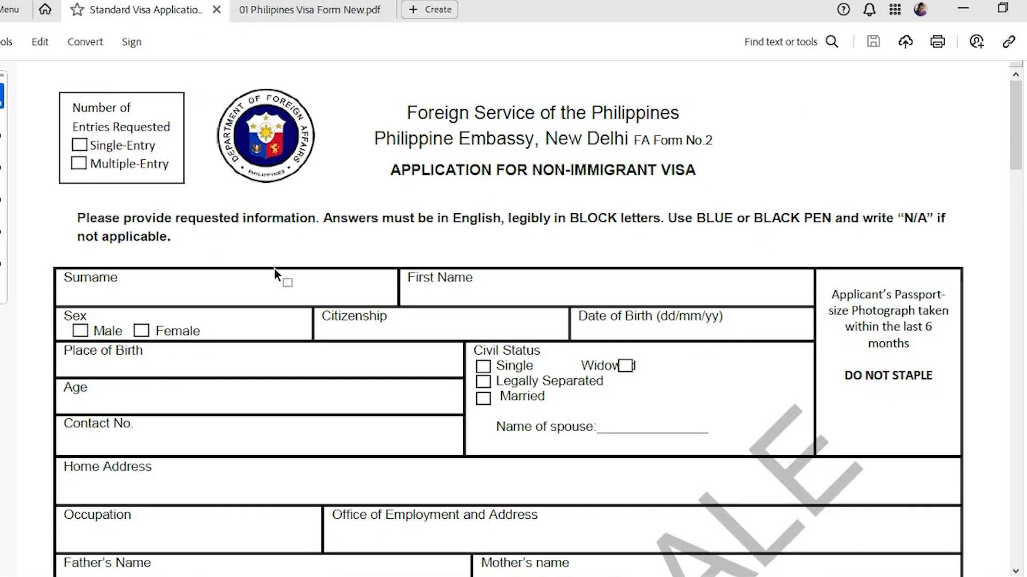
# Enter the applicant's surname in block capitals in Surname and start the First Name entry.
pyautogui.scroll(-1, 225, 281)
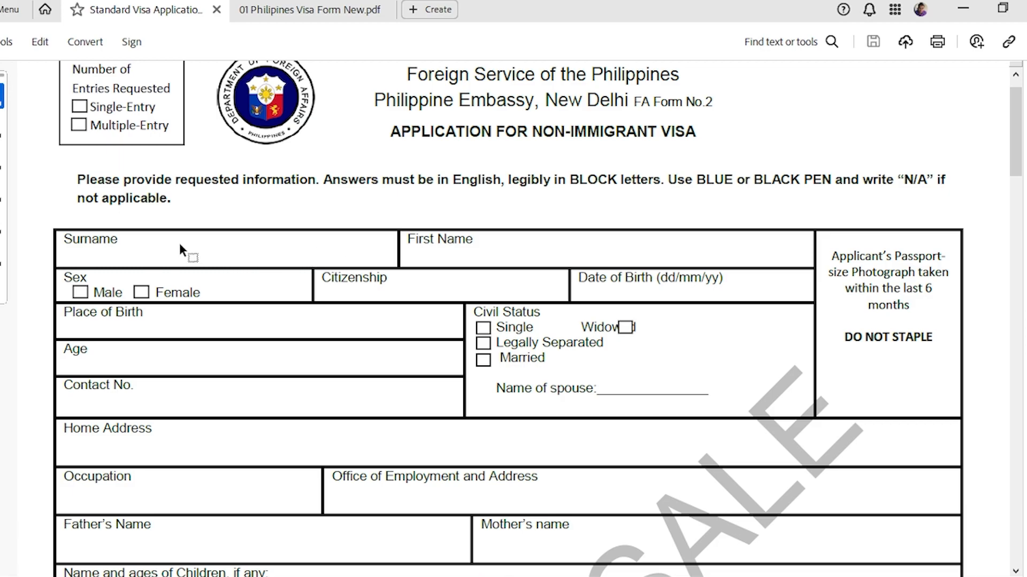
pyautogui.click(210, 258)
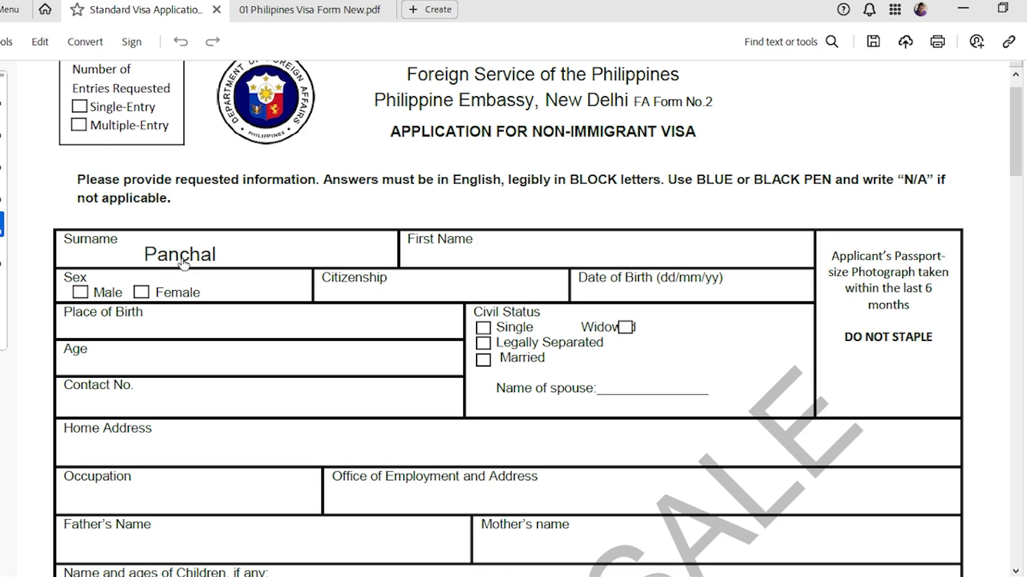
pyautogui.click(213, 259)
pyautogui.press('BackSpace')
pyautogui.press('BackSpace')
pyautogui.press('BackSpace')
pyautogui.press('BackSpace')
pyautogui.press('BackSpace')
pyautogui.press('BackSpace')
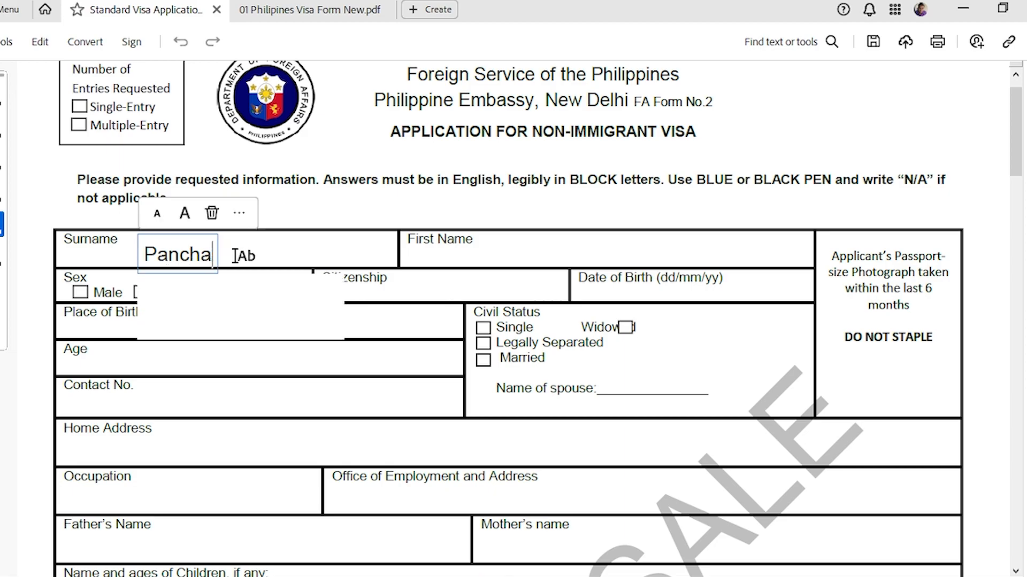
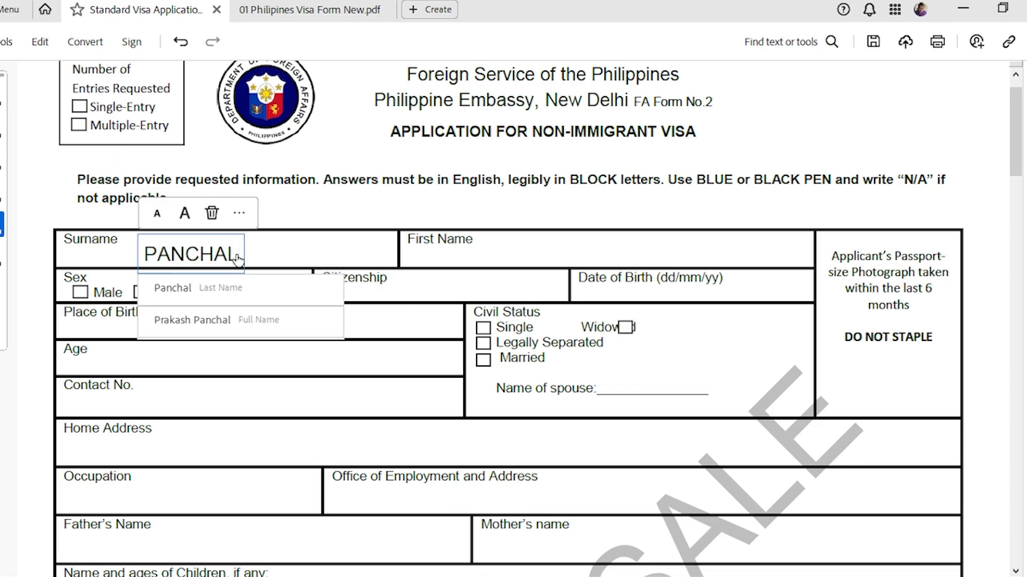
pyautogui.click(338, 235)
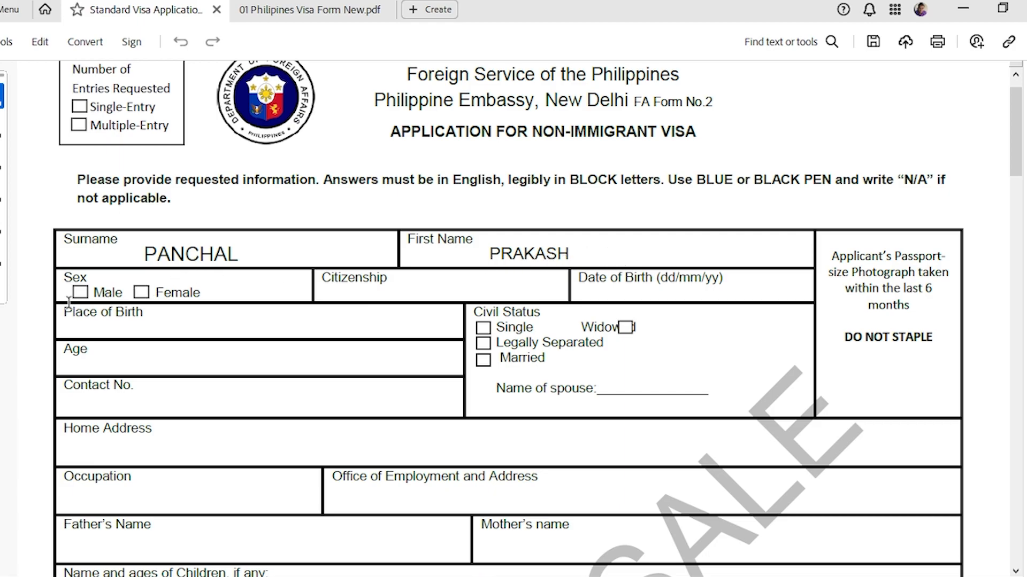
pyautogui.hotkey('ctrl', 'Tab')
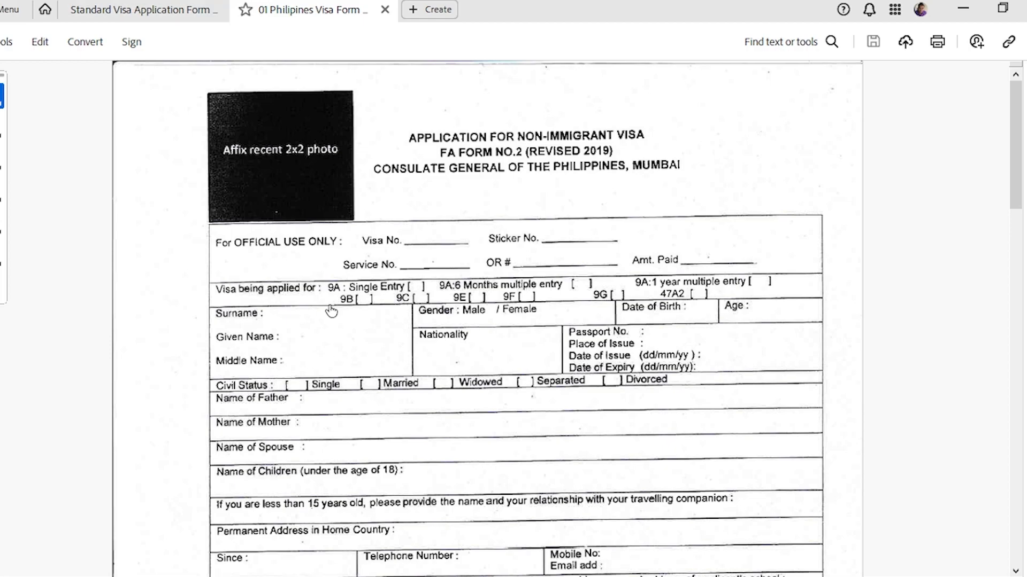
# Type INDIA into the New Delhi form's Citizenship field after glancing at the Mumbai form.
pyautogui.click(176, 11)
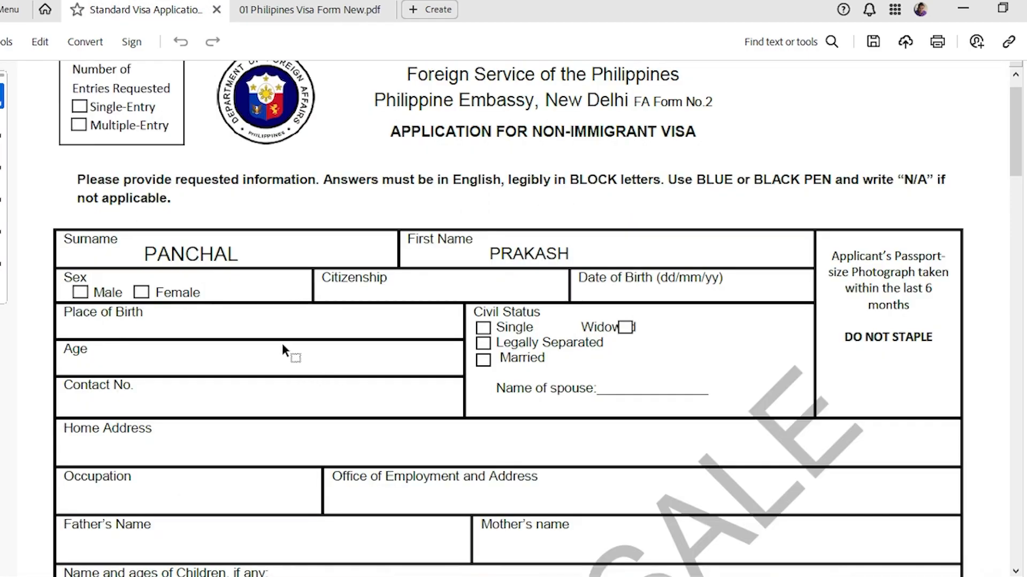
pyautogui.click(349, 7)
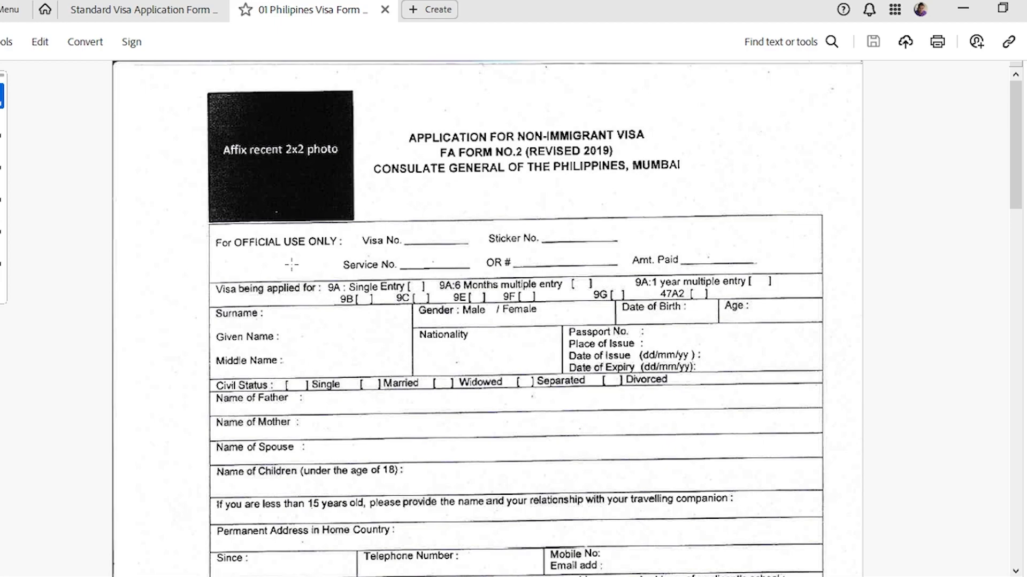
pyautogui.click(172, 11)
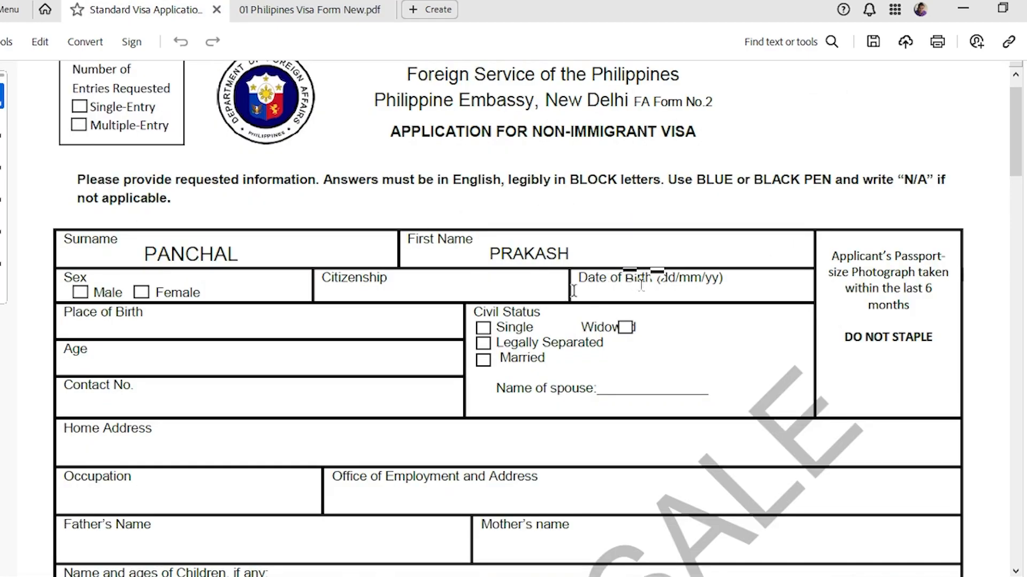
pyautogui.click(2, 223)
pyautogui.click(29, 225)
pyautogui.click(416, 285)
pyautogui.write('INDIA')
pyautogui.hotkey('ctrl', 'Tab')
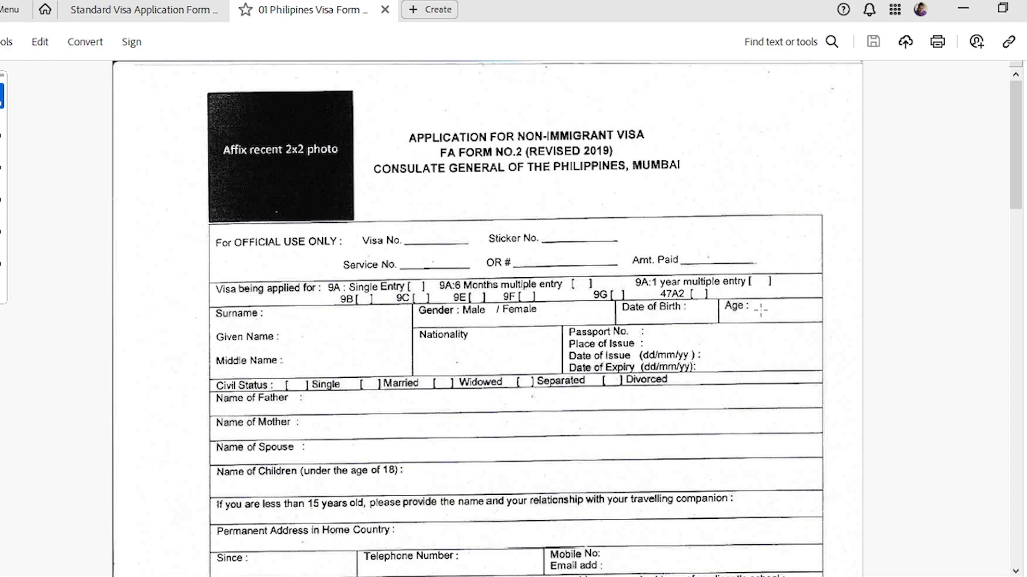
# Type 25 YEARS beside Age on the Mumbai form and keep selection mode active.
pyautogui.click(2, 225)
pyautogui.click(30, 225)
pyautogui.click(755, 312)
pyautogui.write('25 YEARS')
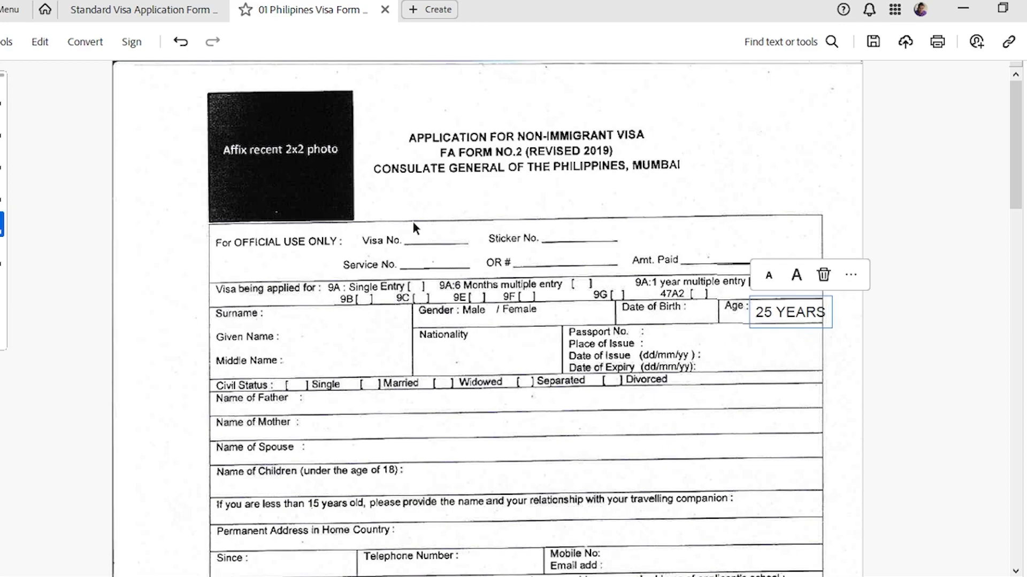
pyautogui.click(3, 97)
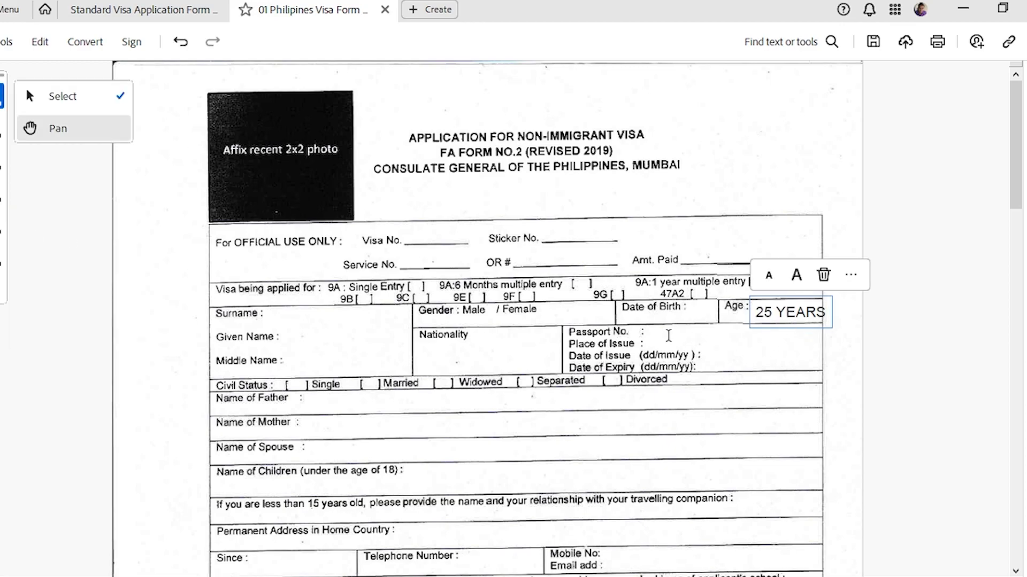
pyautogui.click(56, 99)
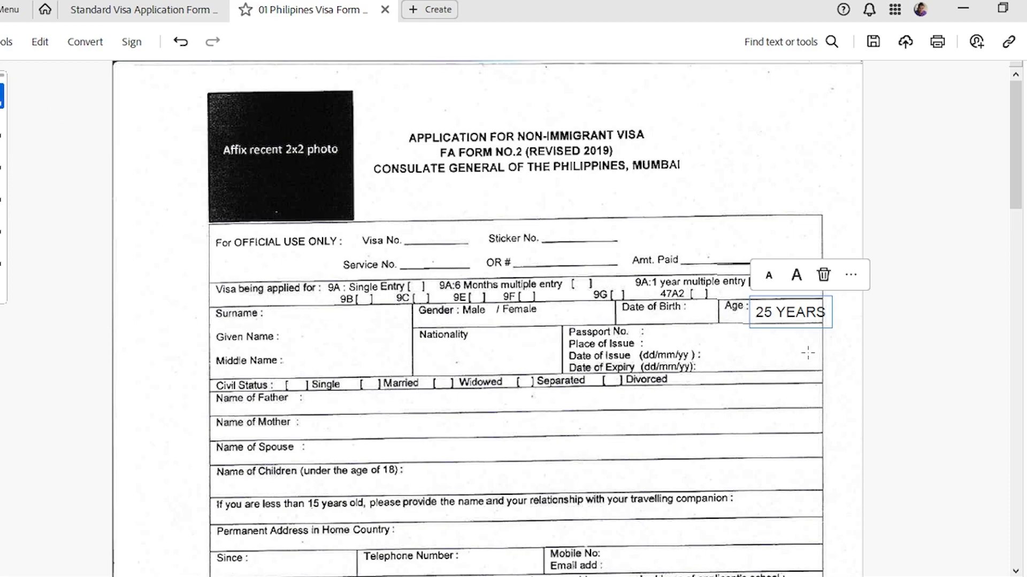
pyautogui.click(143, 9)
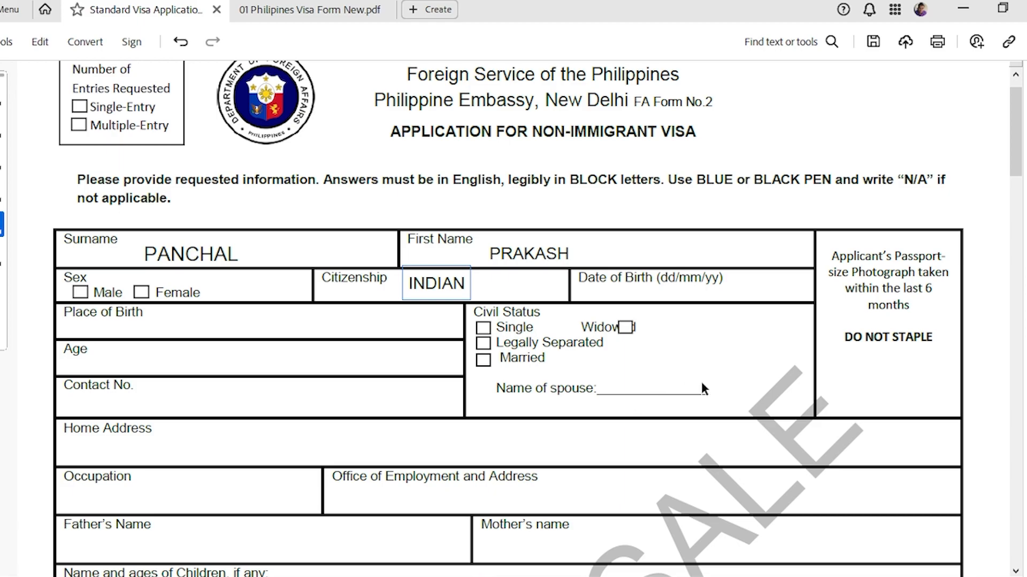
# Switch to the 01 Philipines Visa Form New.pdf document showing the Mumbai form.
pyautogui.click(297, 15)
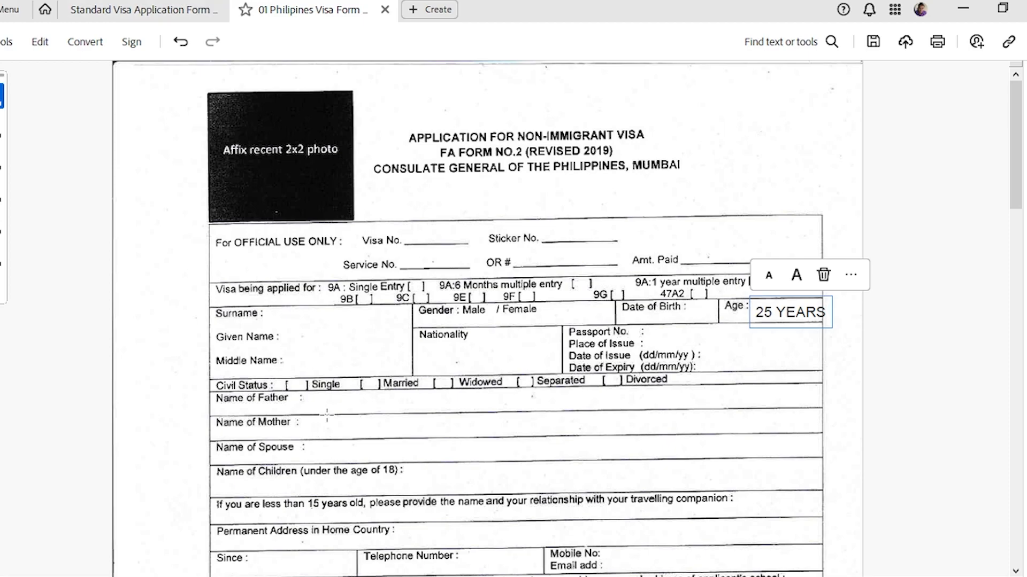
# Enter the applicant's phone number with the +91 prefix in the New Delhi form's Contact No. field.
pyautogui.click(100, 8)
pyautogui.scroll(-3, 164, 209)
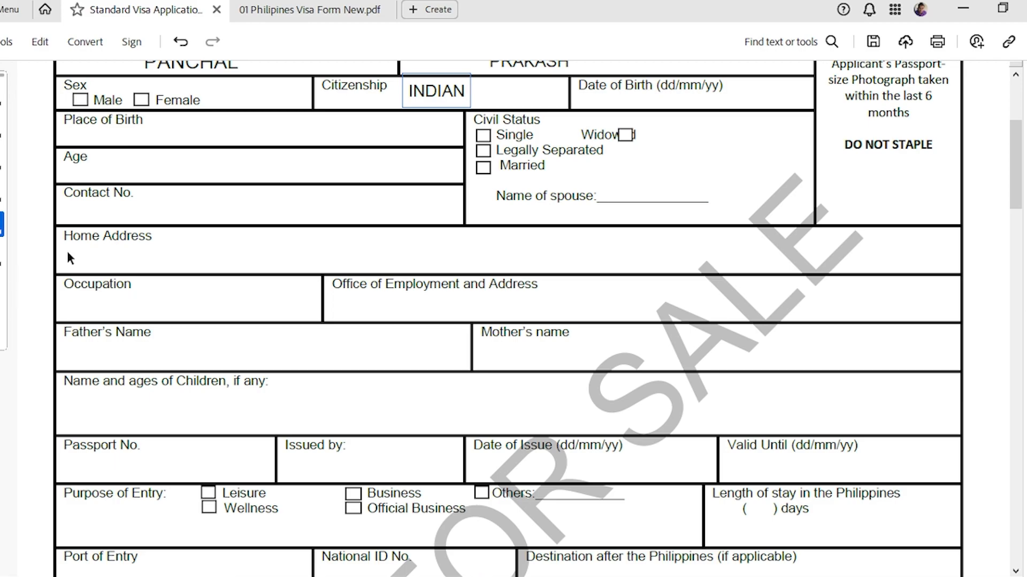
pyautogui.click(153, 210)
pyautogui.click(198, 216)
pyautogui.write('+91')
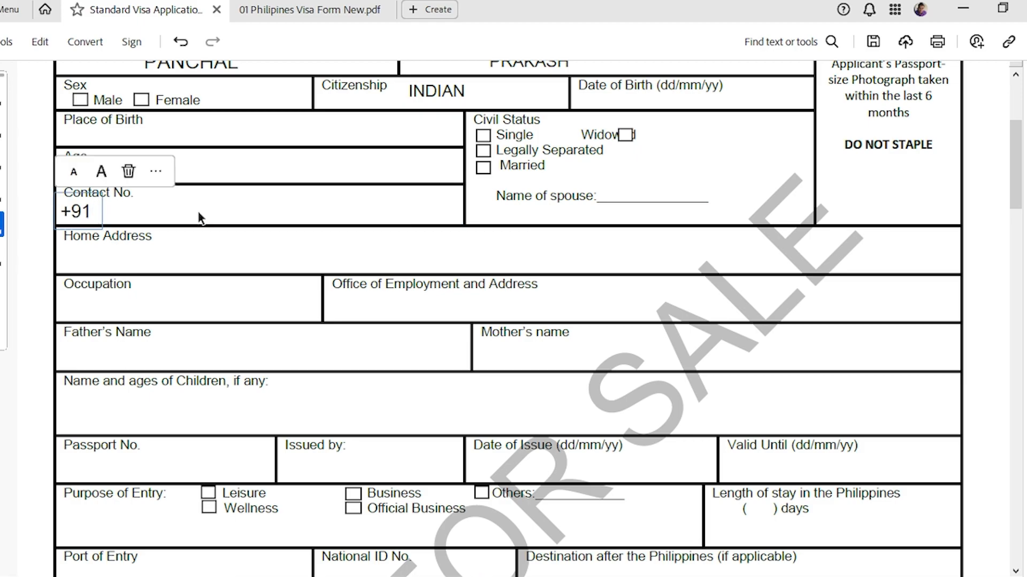
pyautogui.write(' 987')
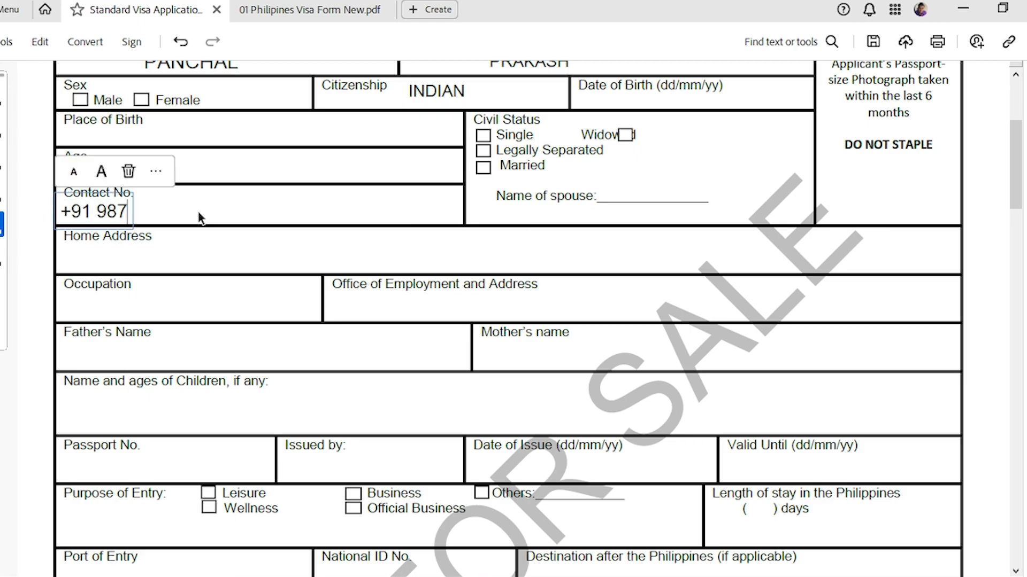
pyautogui.write('6543210')
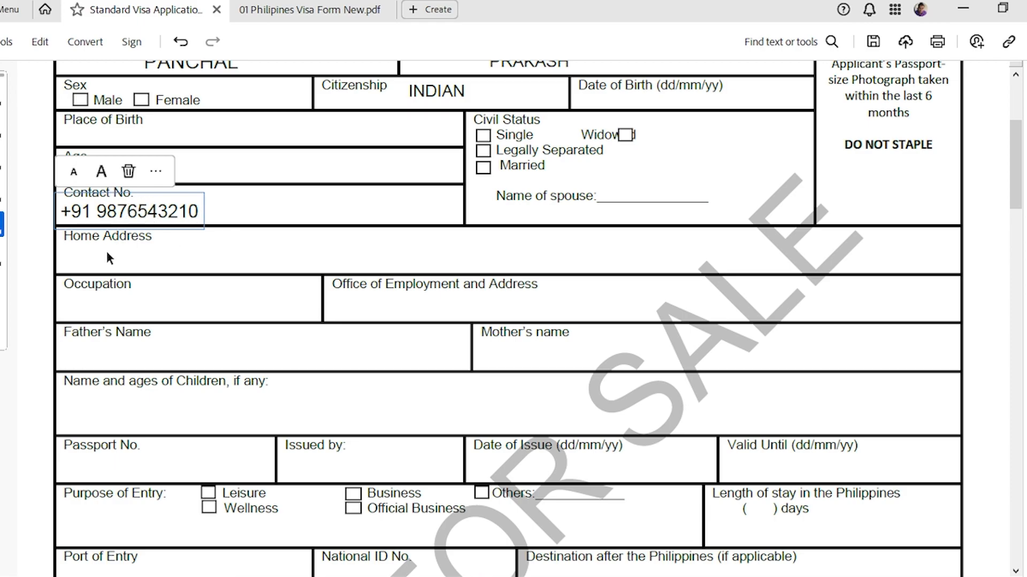
pyautogui.click(142, 246)
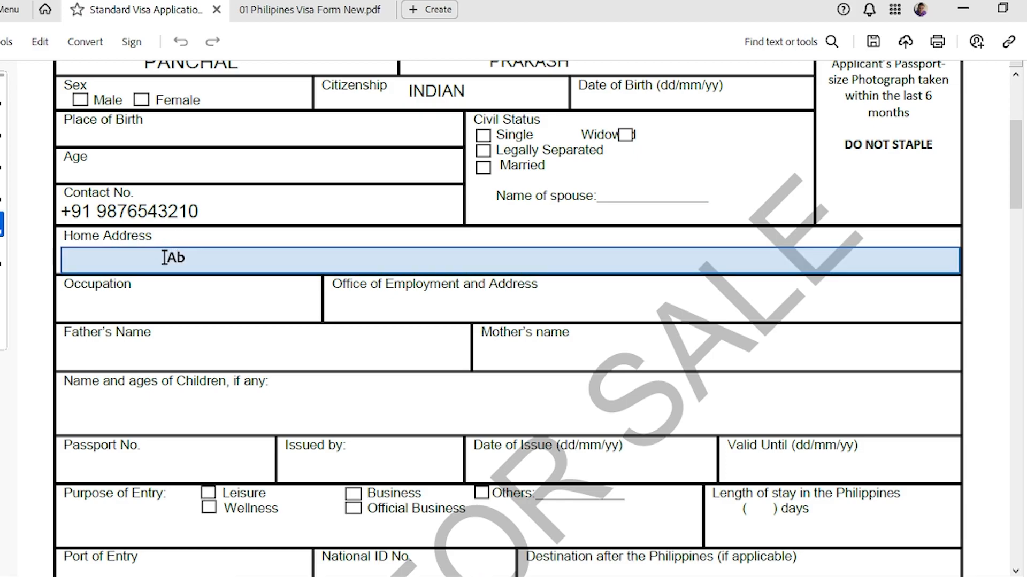
# Paste the applicant's address into Home Address, append ', INDIA', and recapitalise it as ROOM NO.
pyautogui.click(187, 253)
pyautogui.write('Room no. 102, ABS APARTMENT, XYZ CITY, MAHARASHTRA')
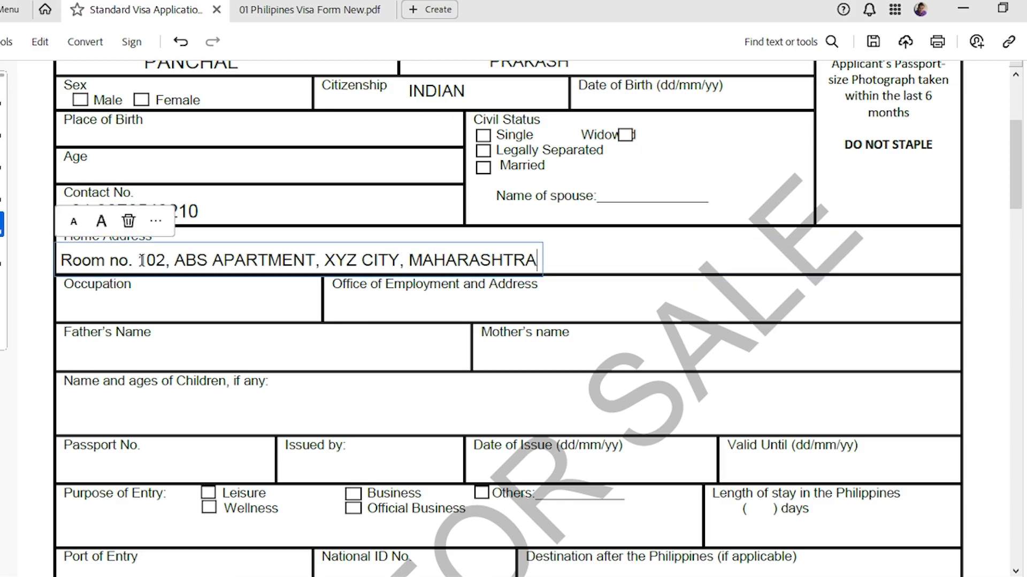
pyautogui.write(', INDIAN')
pyautogui.press('BackSpace')
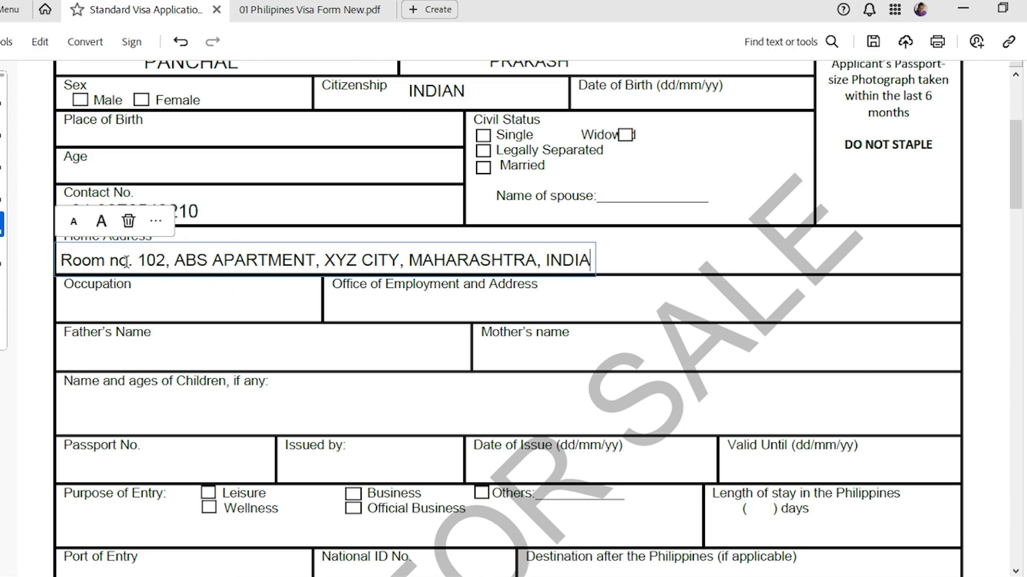
pyautogui.moveTo(129, 261); pyautogui.dragTo(64, 262)
pyautogui.write('ROOM')
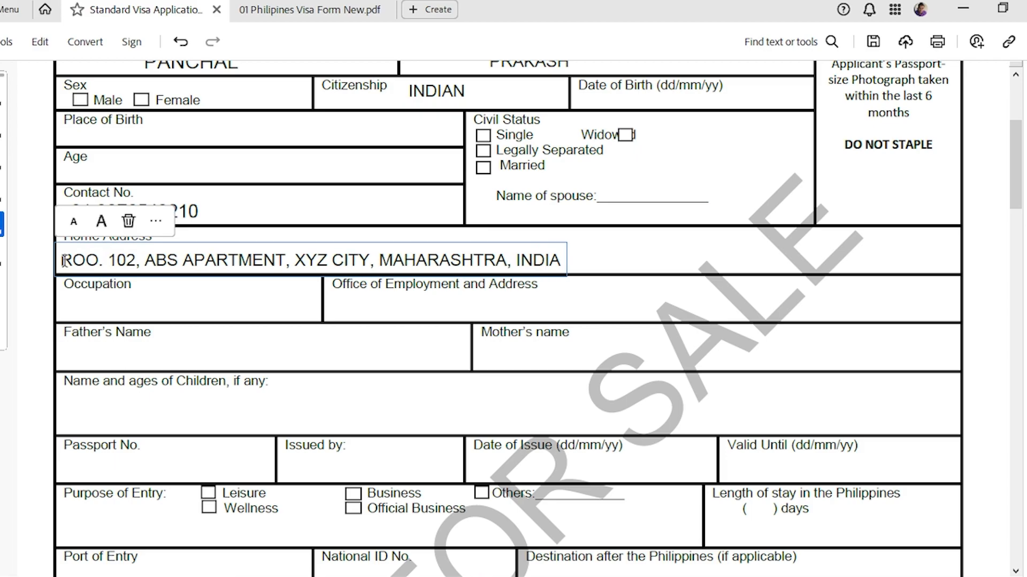
pyautogui.write(' NO')
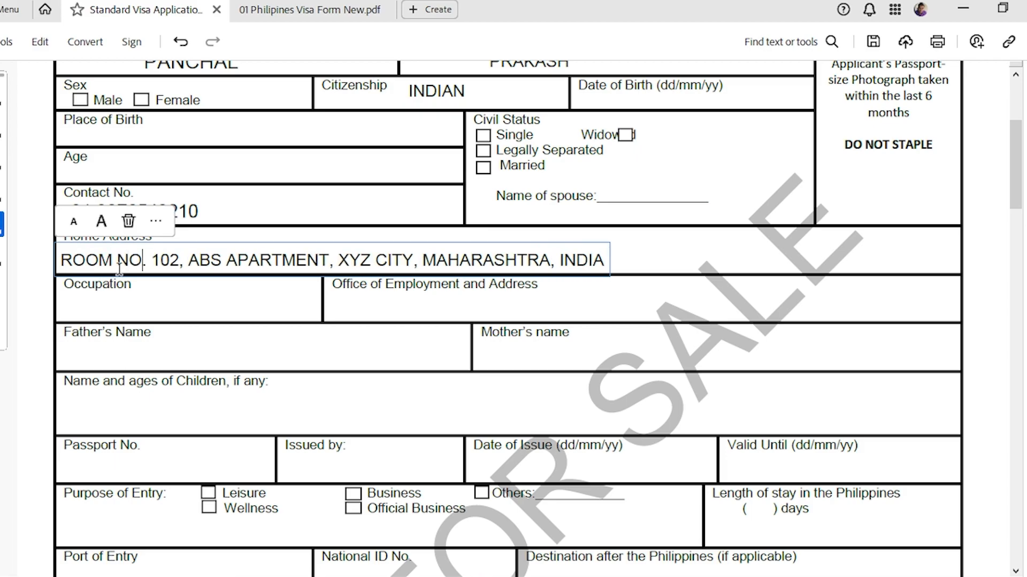
pyautogui.click(151, 298)
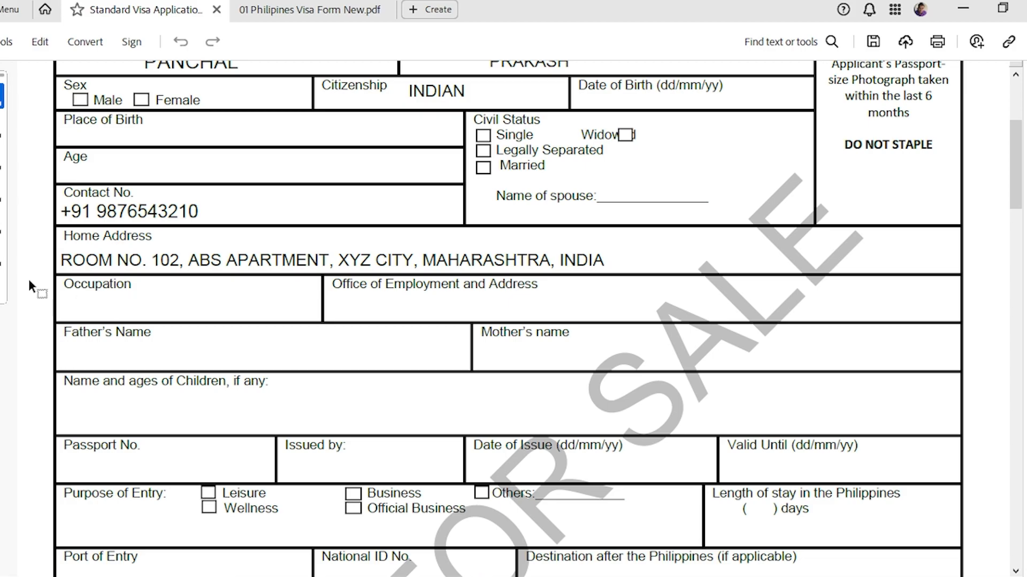
# Type CONTENT CREATOR under Occupation and place a text box in Office of Employment.
pyautogui.click(2, 224)
pyautogui.click(57, 229)
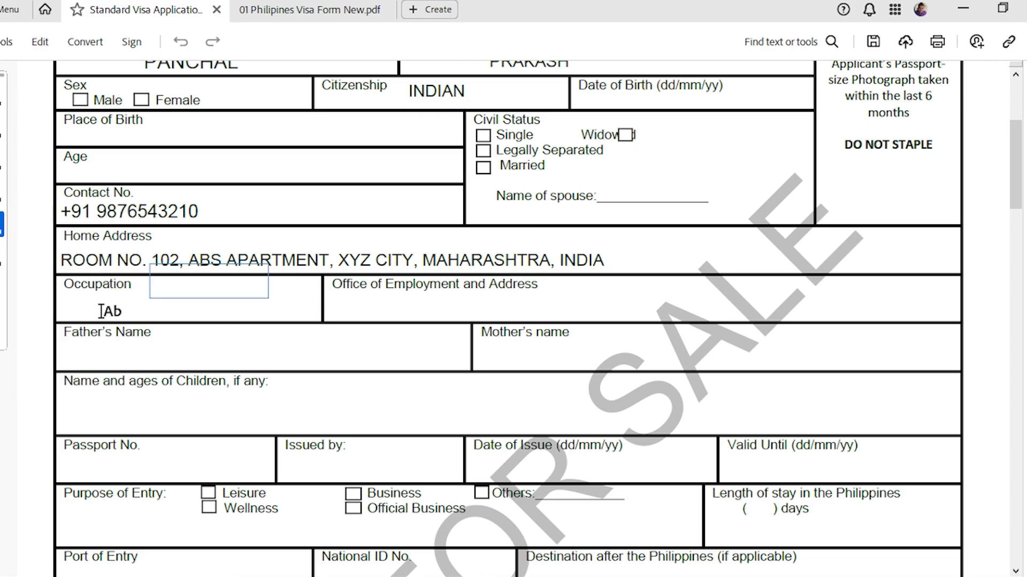
pyautogui.click(99, 308)
pyautogui.write('CONTENT CREATOR')
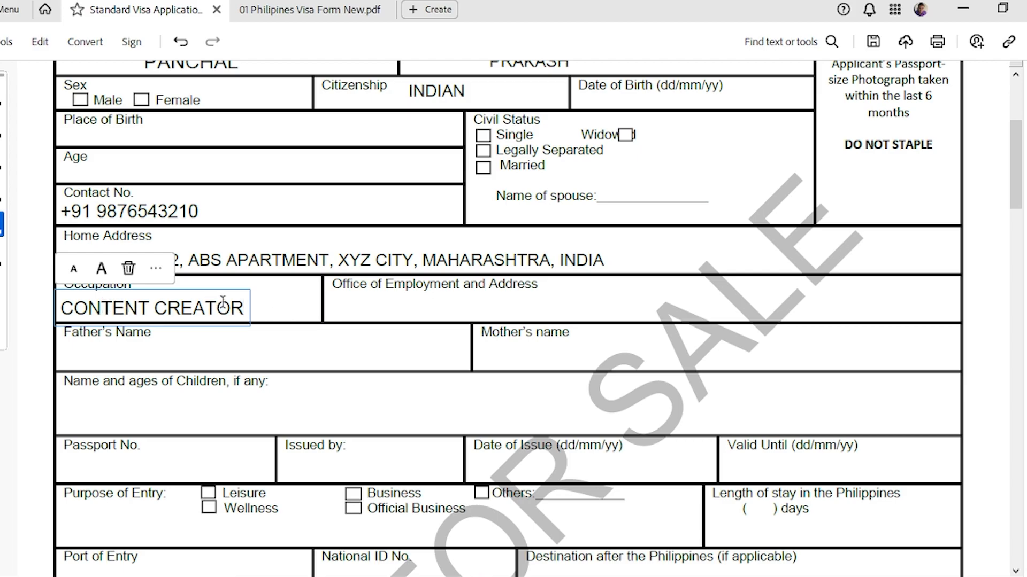
pyautogui.click(374, 303)
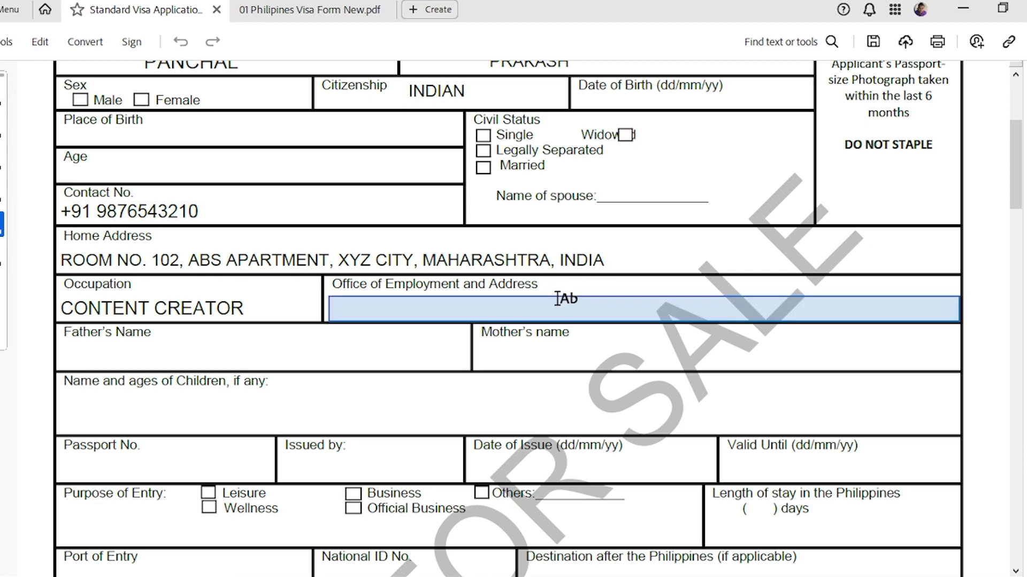
pyautogui.click(455, 316)
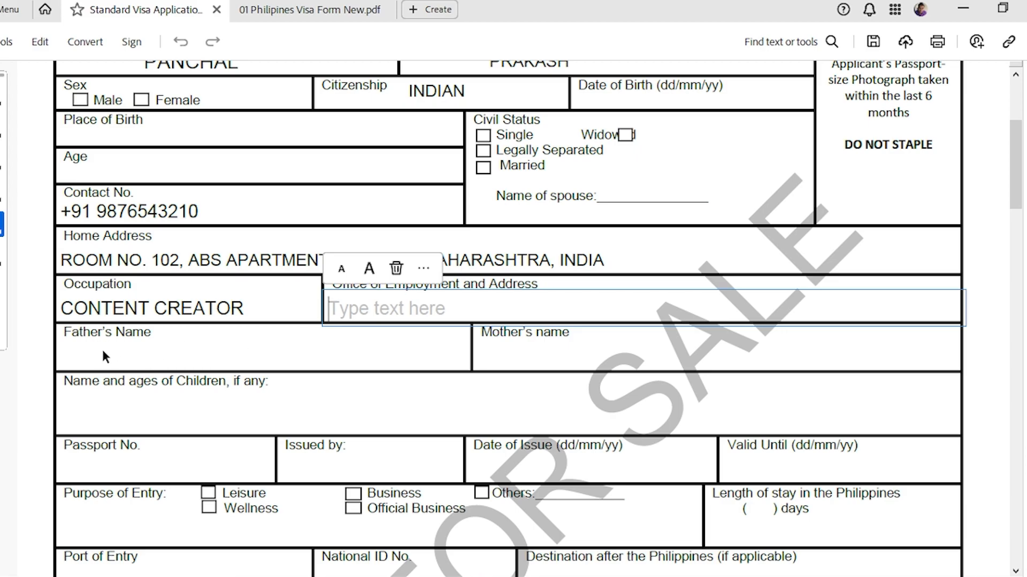
pyautogui.click(274, 11)
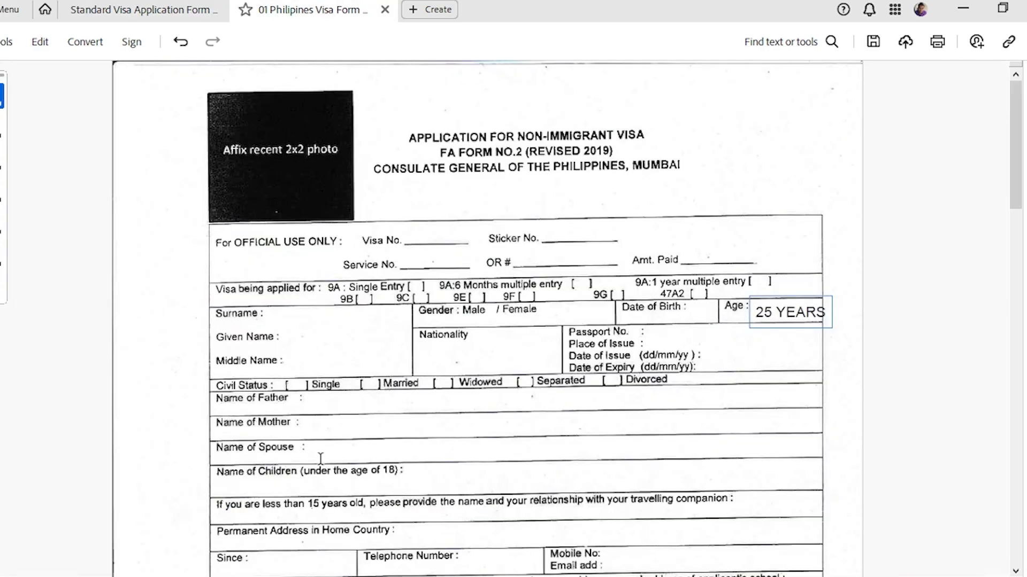
pyautogui.scroll(-3, 350, 433)
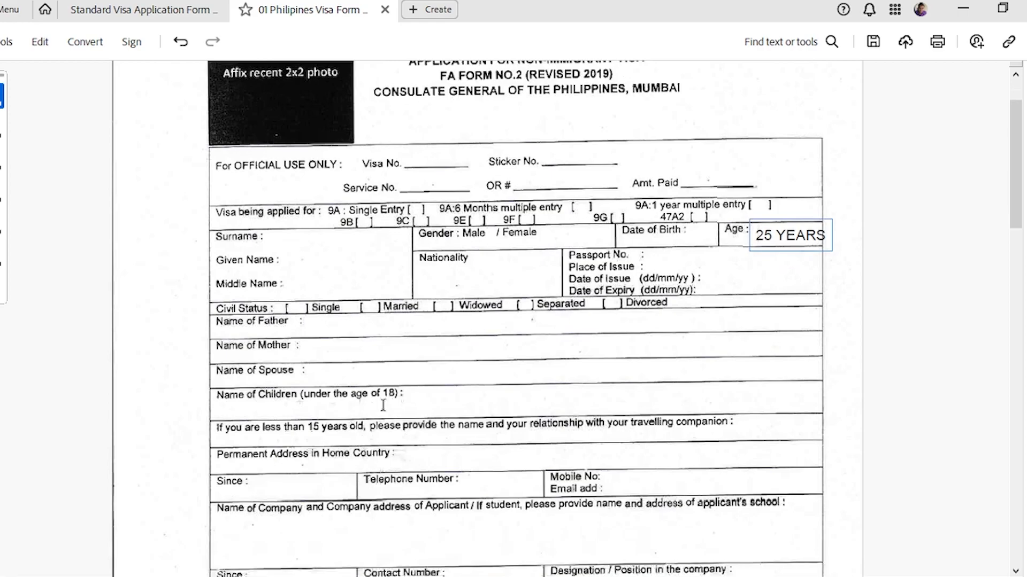
pyautogui.scroll(-3, 369, 478)
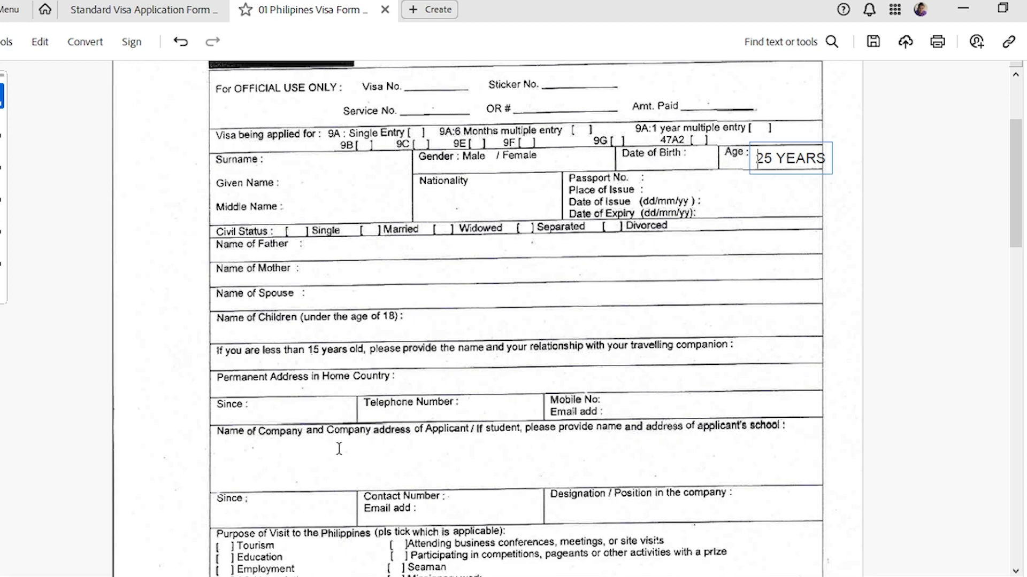
pyautogui.click(141, 9)
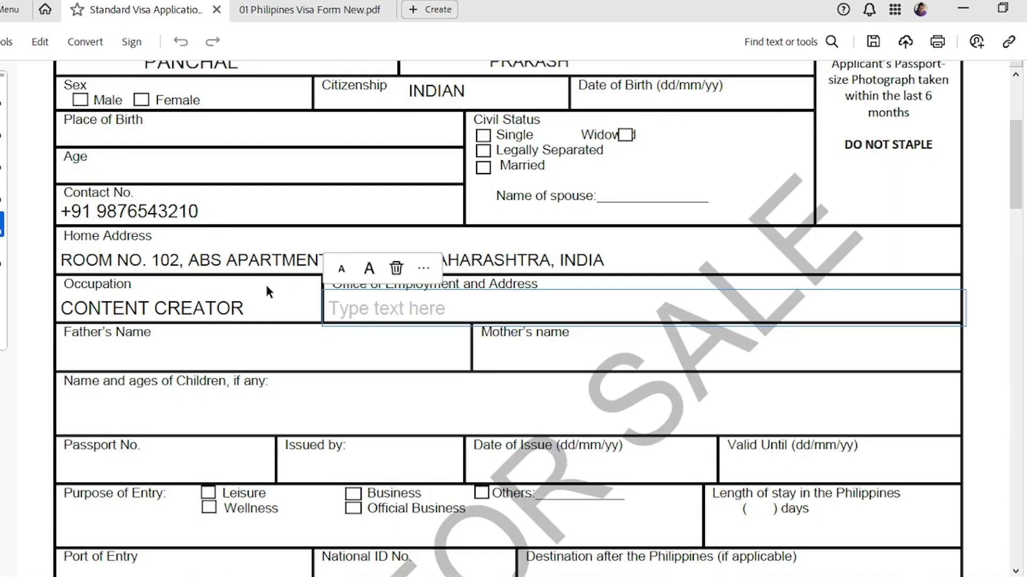
pyautogui.click(118, 354)
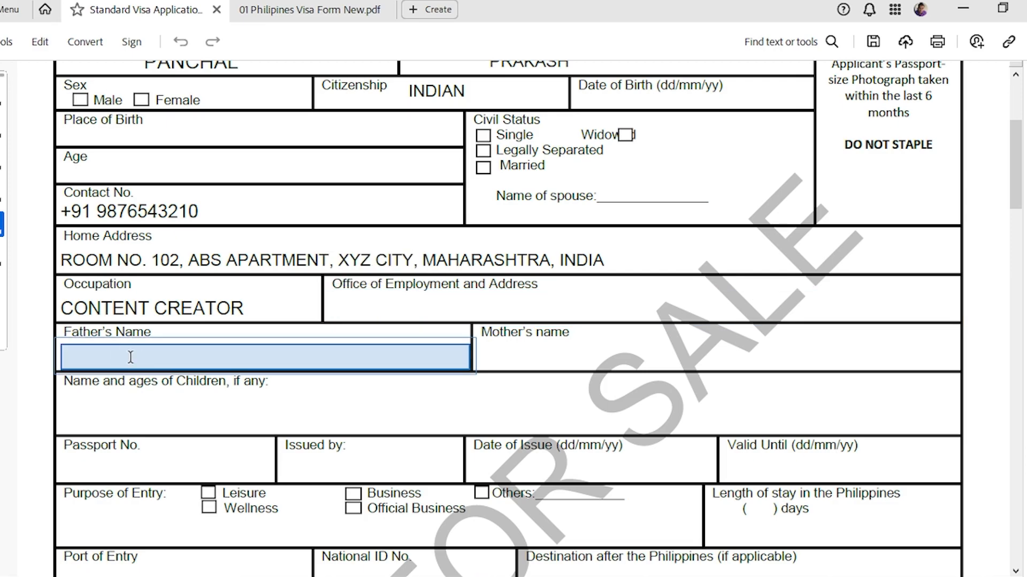
pyautogui.click(153, 357)
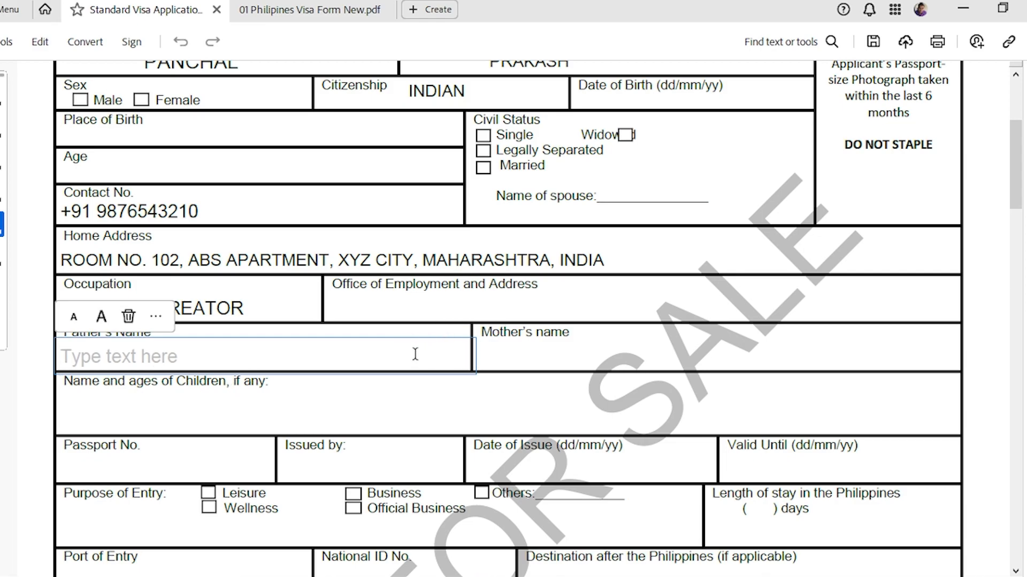
pyautogui.click(526, 357)
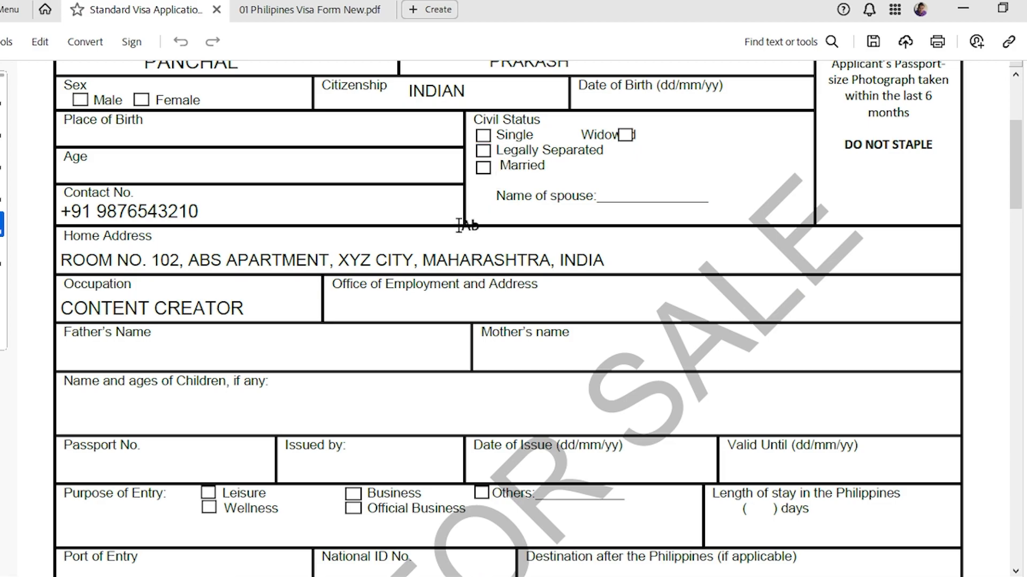
# Tick Married as civil status, after a mis-tick on Legally Separated and a stray text box.
pyautogui.click(488, 151)
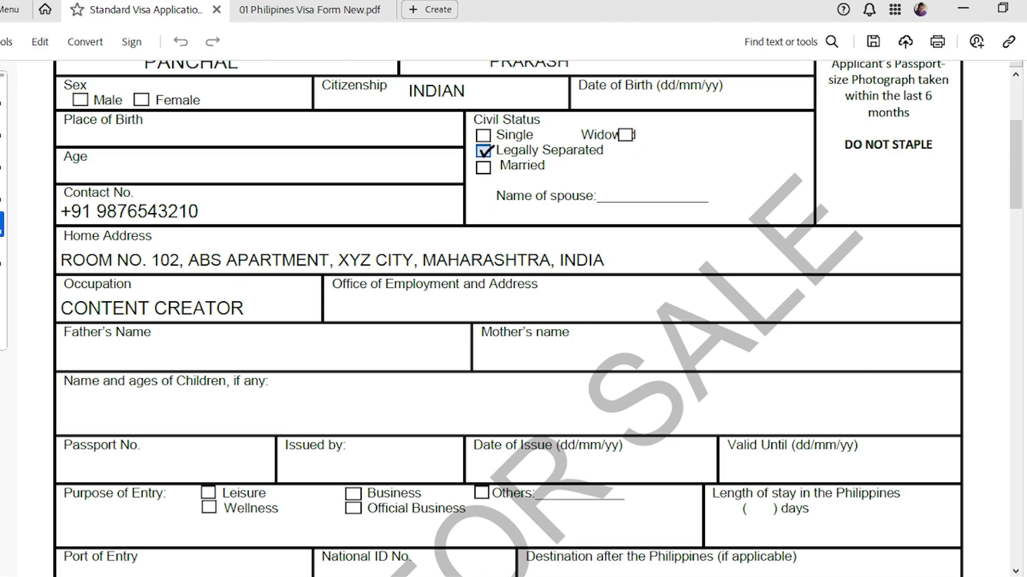
pyautogui.click(486, 177)
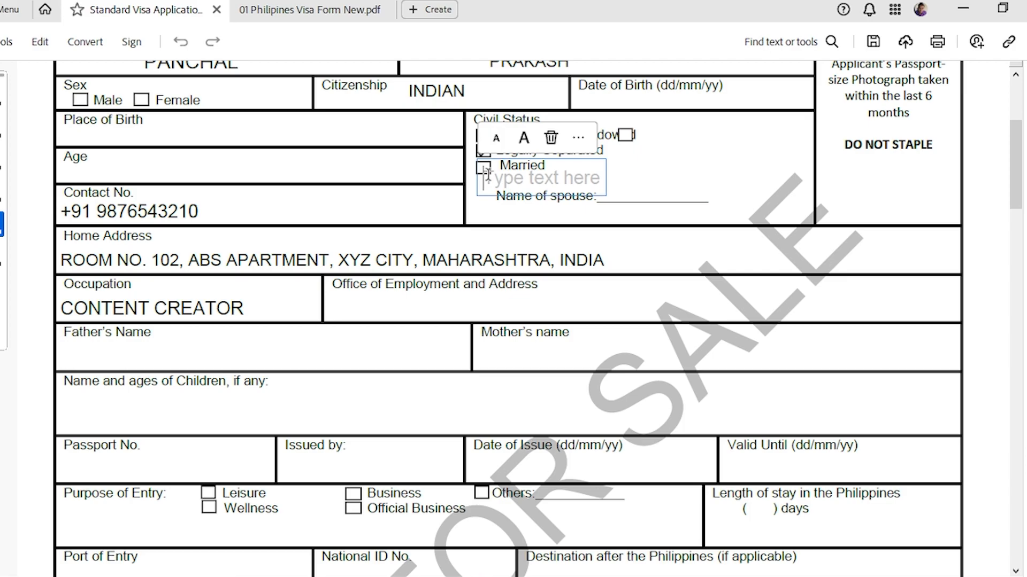
pyautogui.click(189, 428)
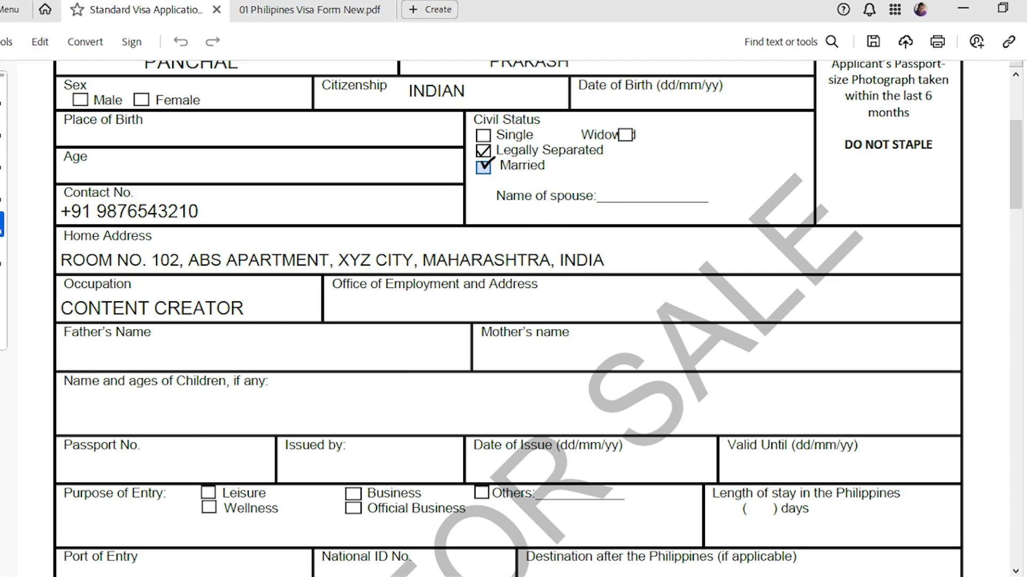
pyautogui.click(484, 166)
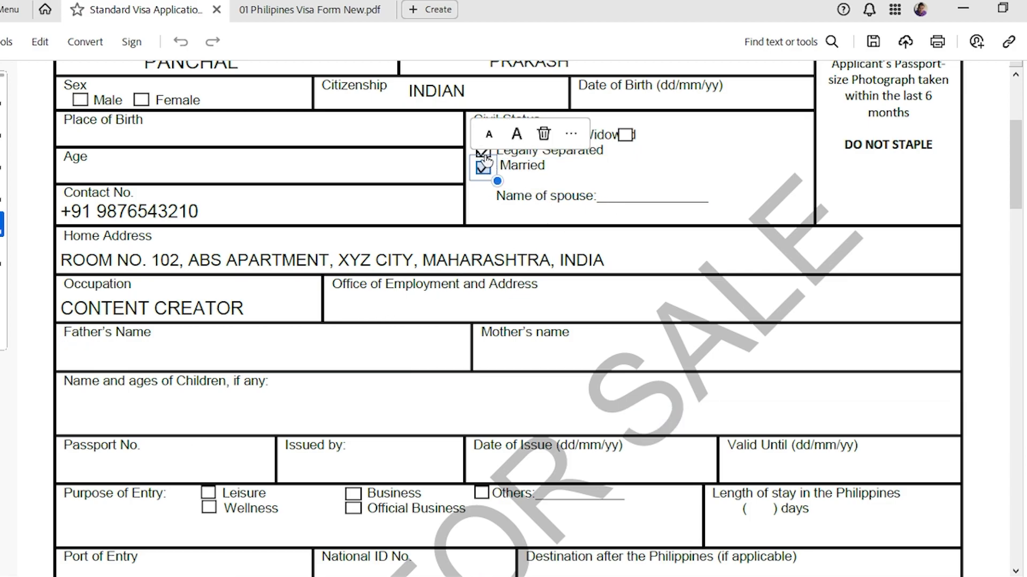
pyautogui.scroll(2, 586, 176)
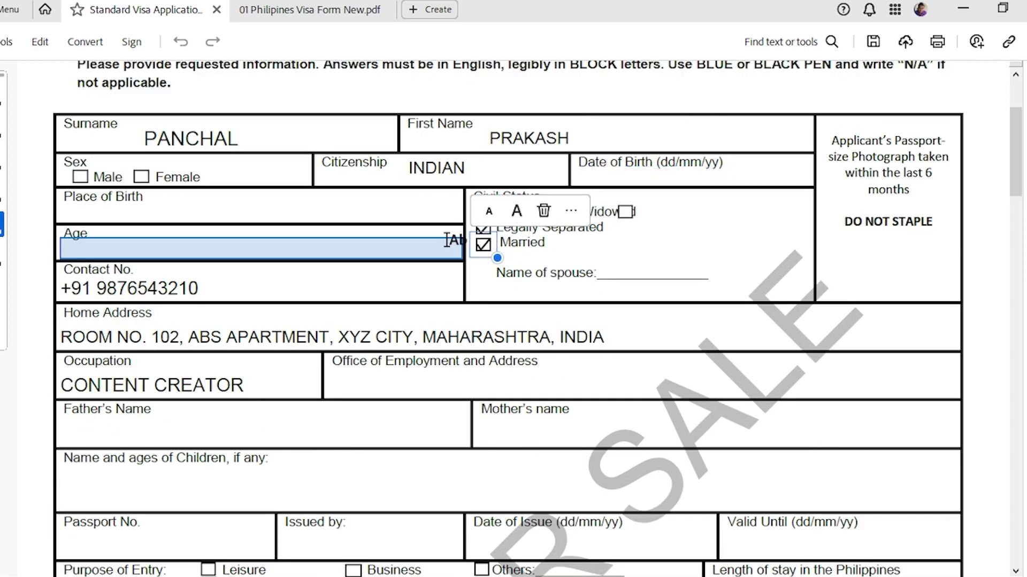
pyautogui.click(433, 229)
pyautogui.scroll(-2, 319, 313)
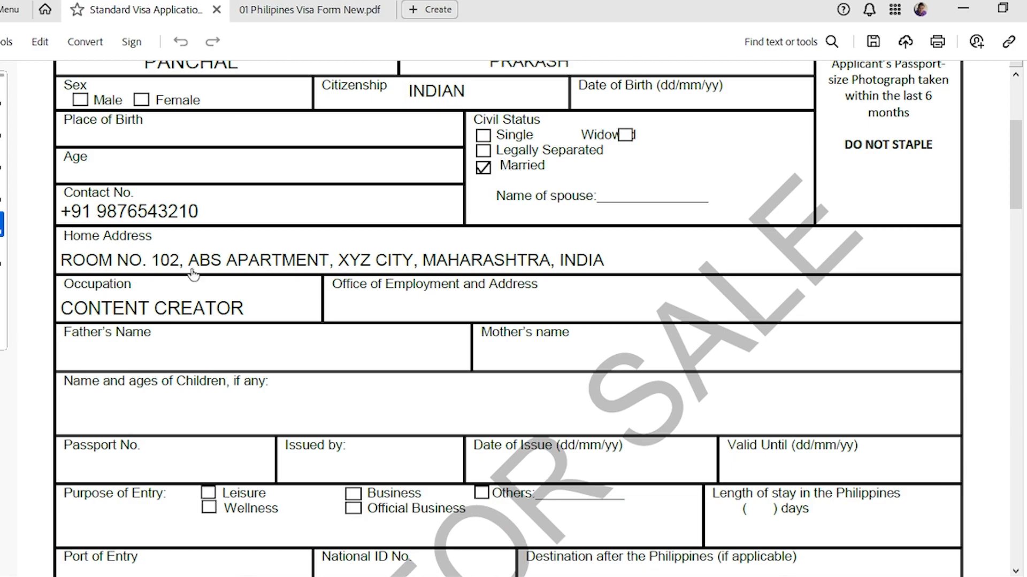
pyautogui.scroll(-1, 155, 396)
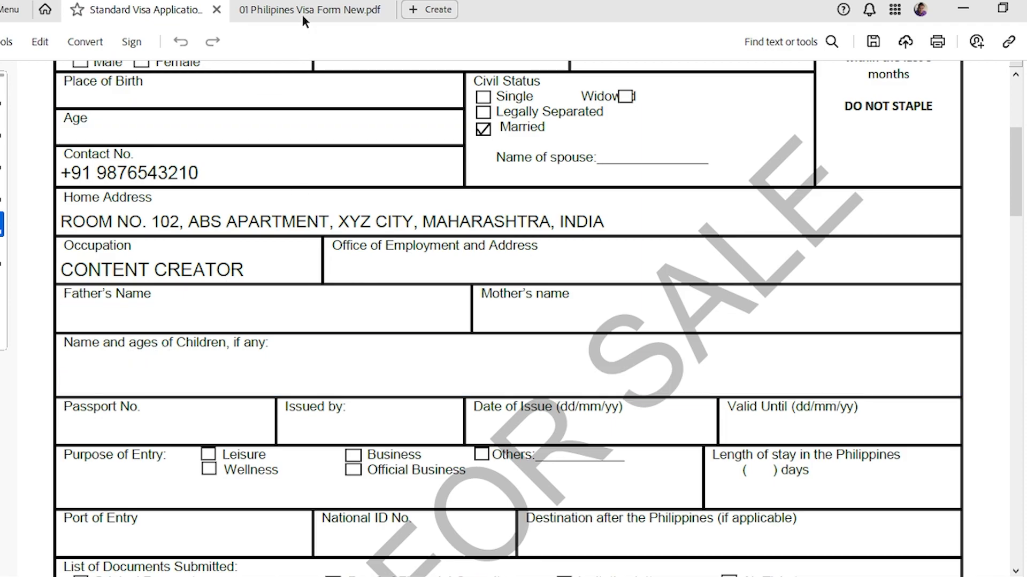
# Enter the passport number in Passport No. and MUMBAI under Issued by.
pyautogui.scroll(-3, 273, 305)
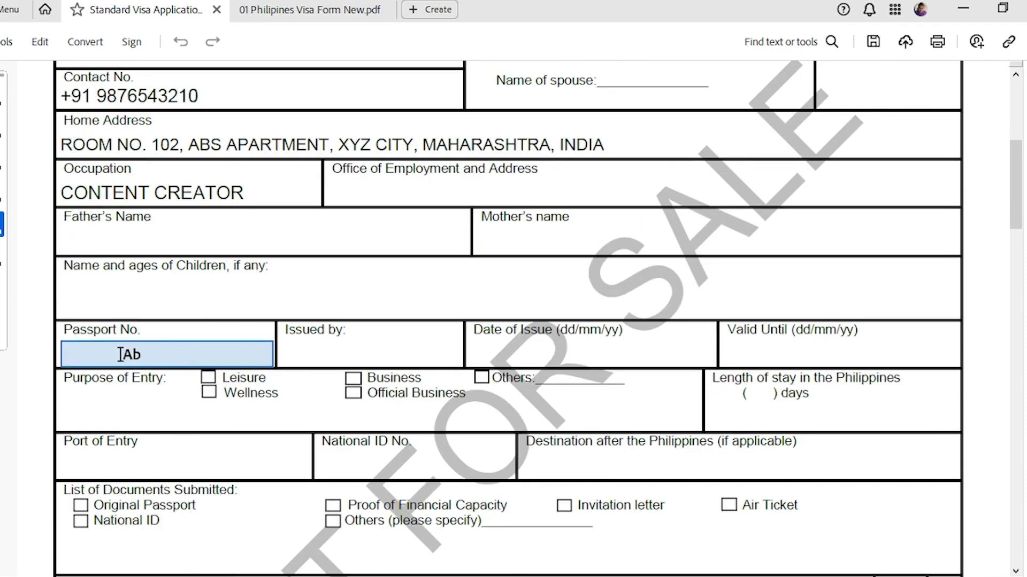
pyautogui.click(164, 354)
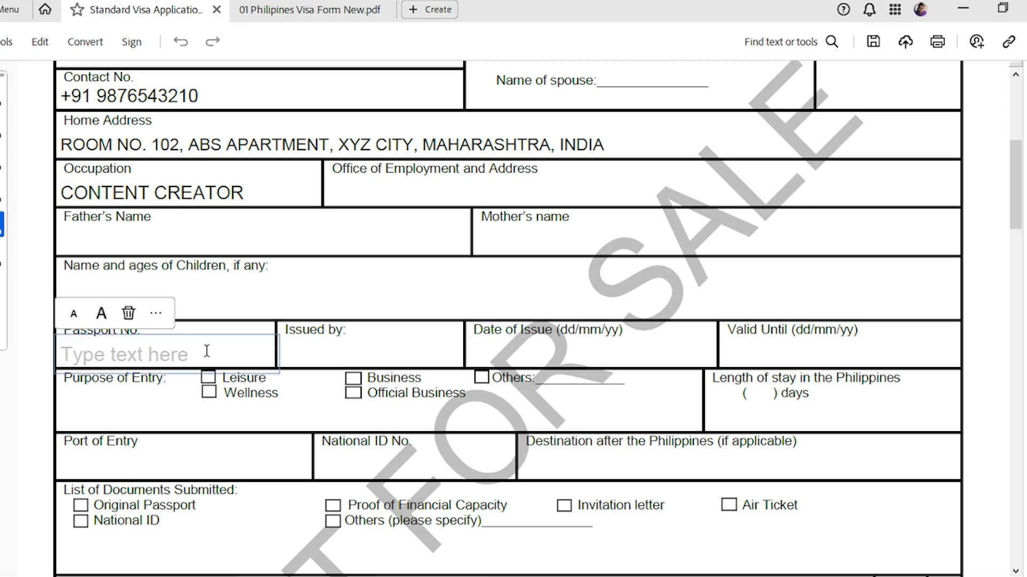
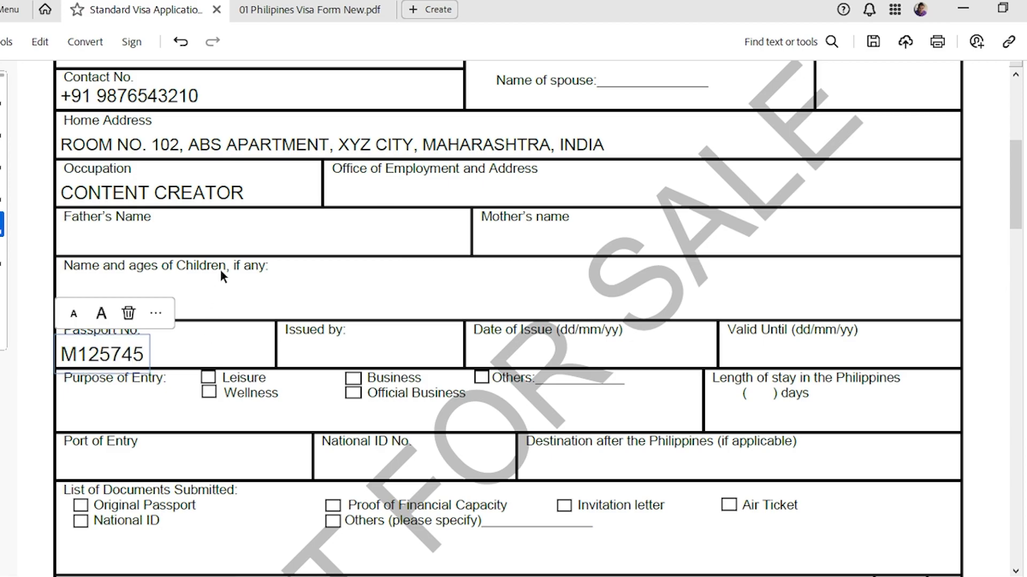
pyautogui.click(318, 355)
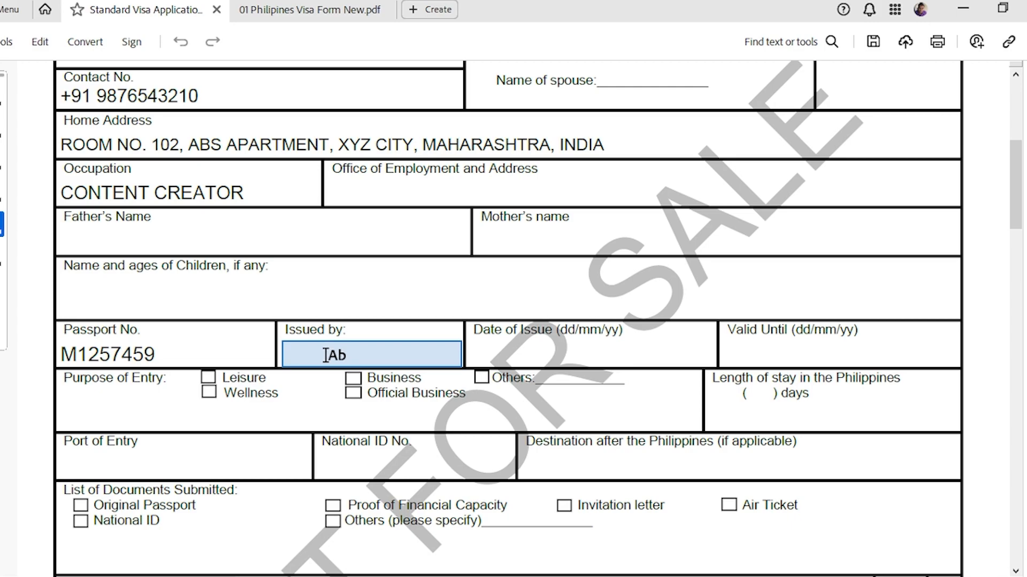
pyautogui.click(327, 355)
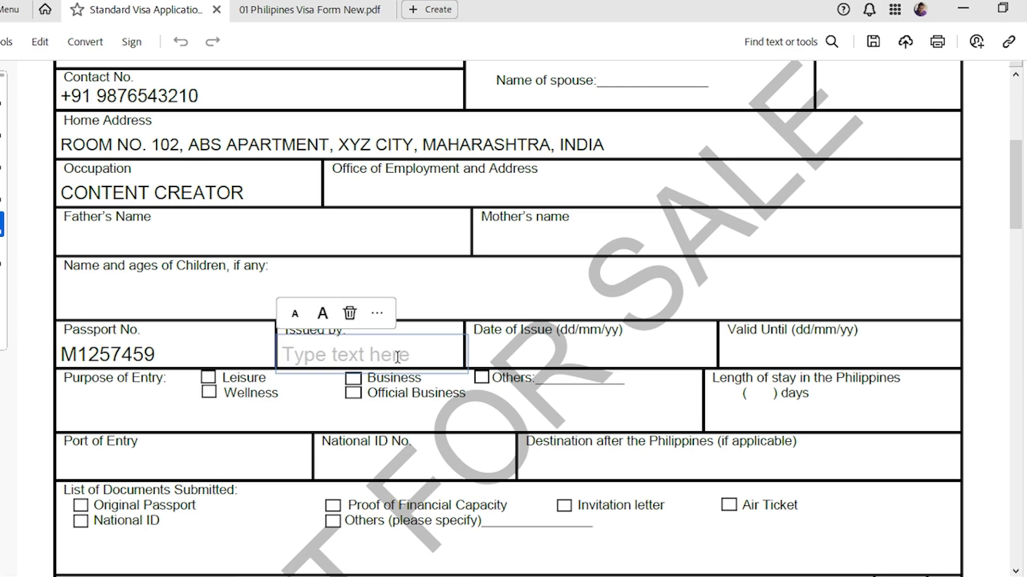
pyautogui.write('MUMBAI')
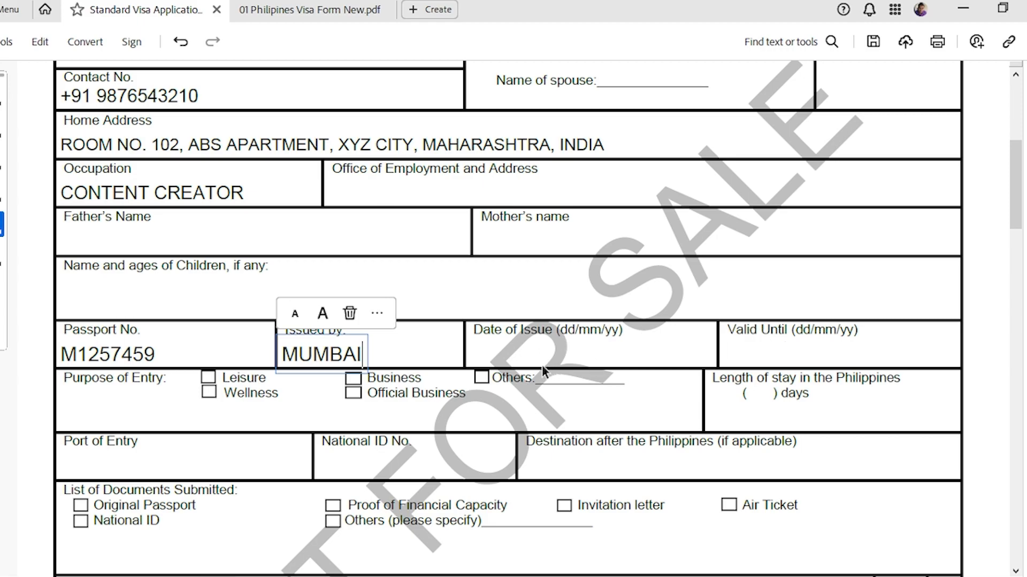
pyautogui.click(522, 350)
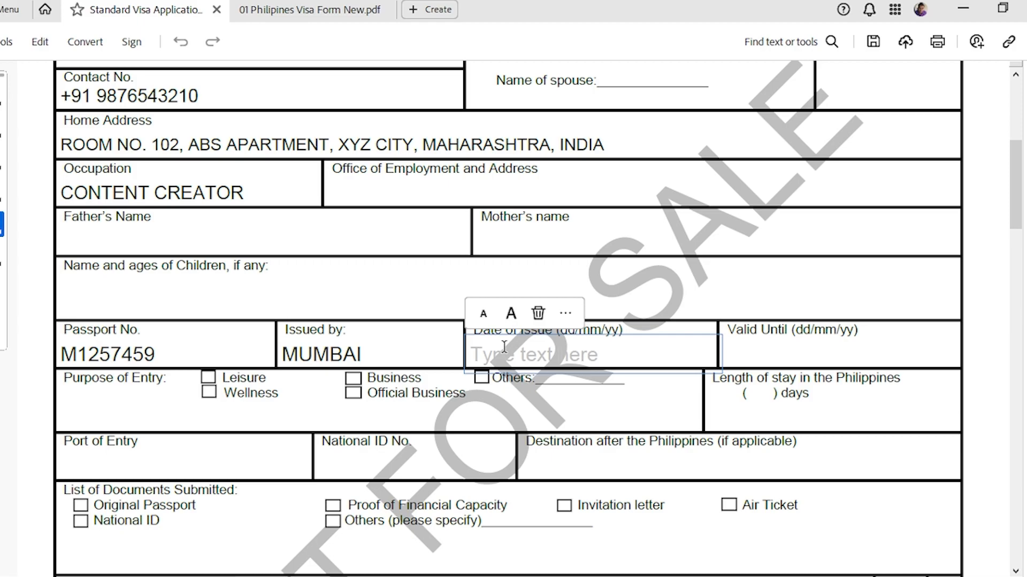
# Enter issue date 10/09/2023 and expiry 09/09/2033, fixing the year typo, and shrink the issue date text.
pyautogui.write('10/09/2023')
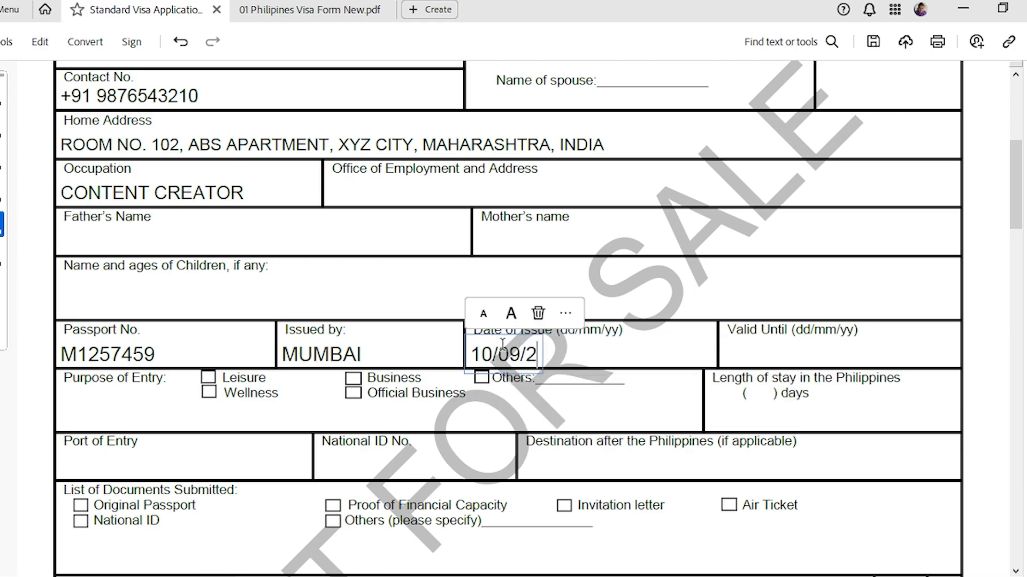
pyautogui.click(745, 343)
pyautogui.click(754, 347)
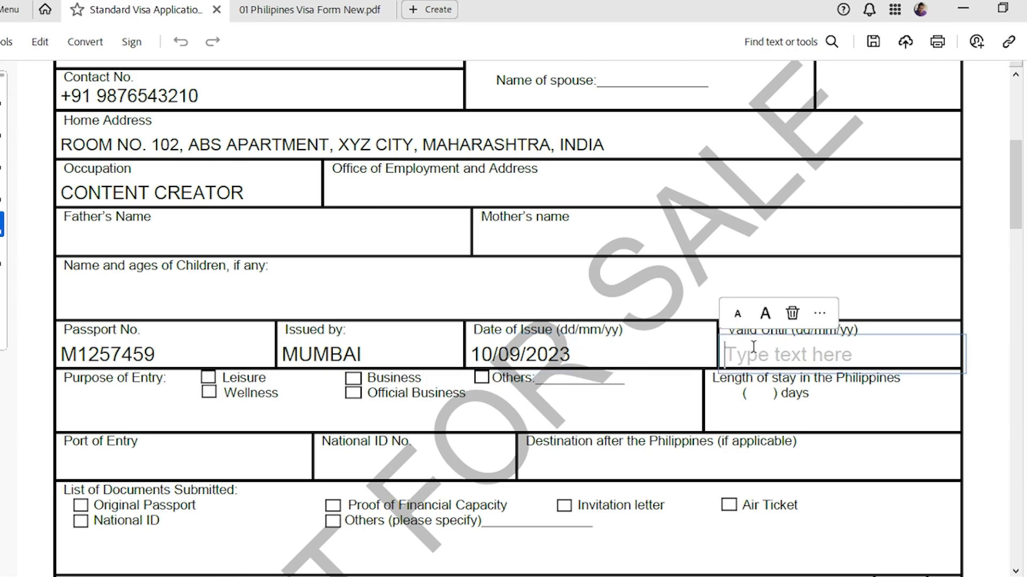
pyautogui.write('9/')
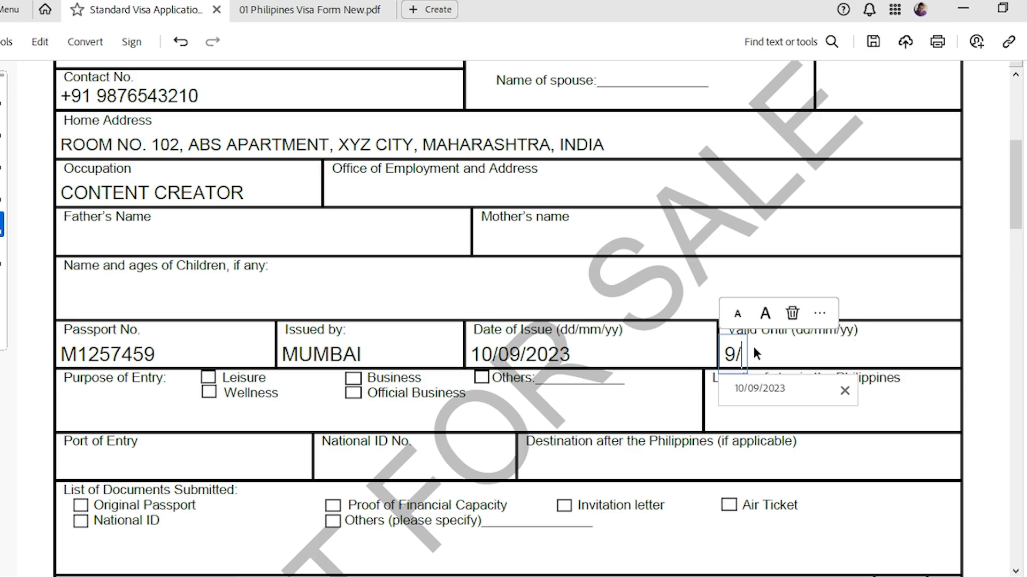
pyautogui.write('09/2')
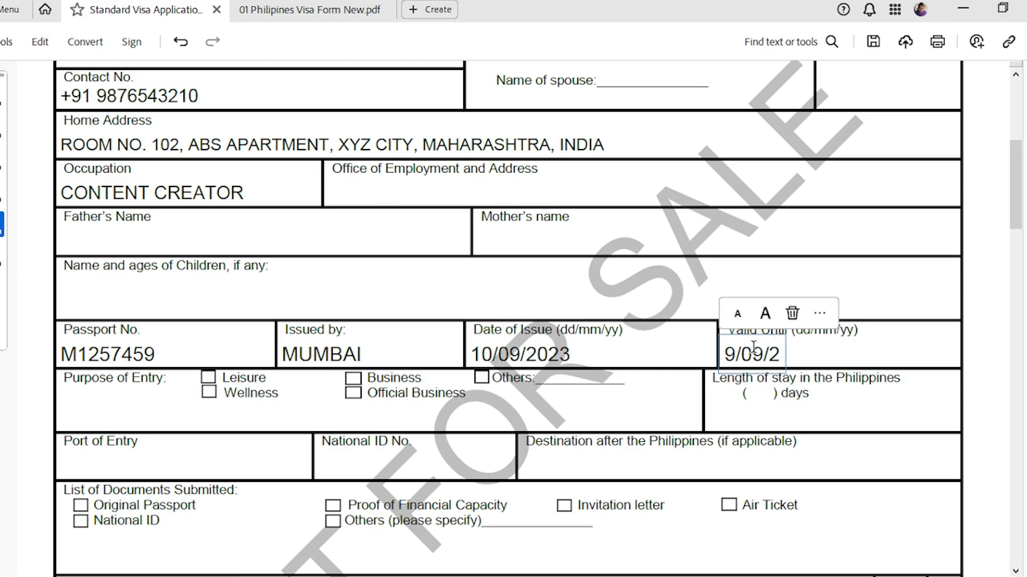
pyautogui.write('023')
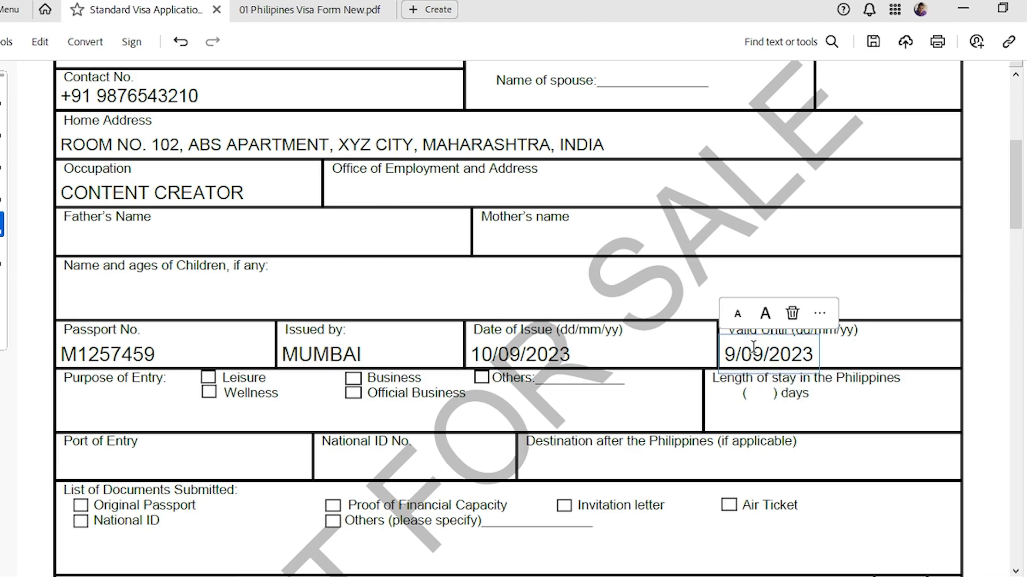
pyautogui.write('0')
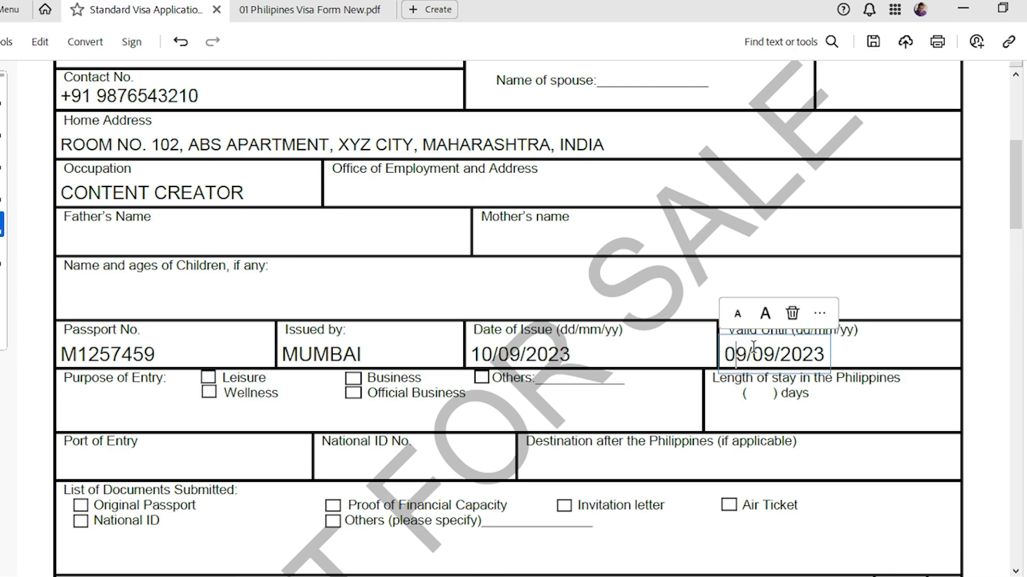
pyautogui.press('Right')
pyautogui.press('Right')
pyautogui.press('BackSpace')
pyautogui.write('3')
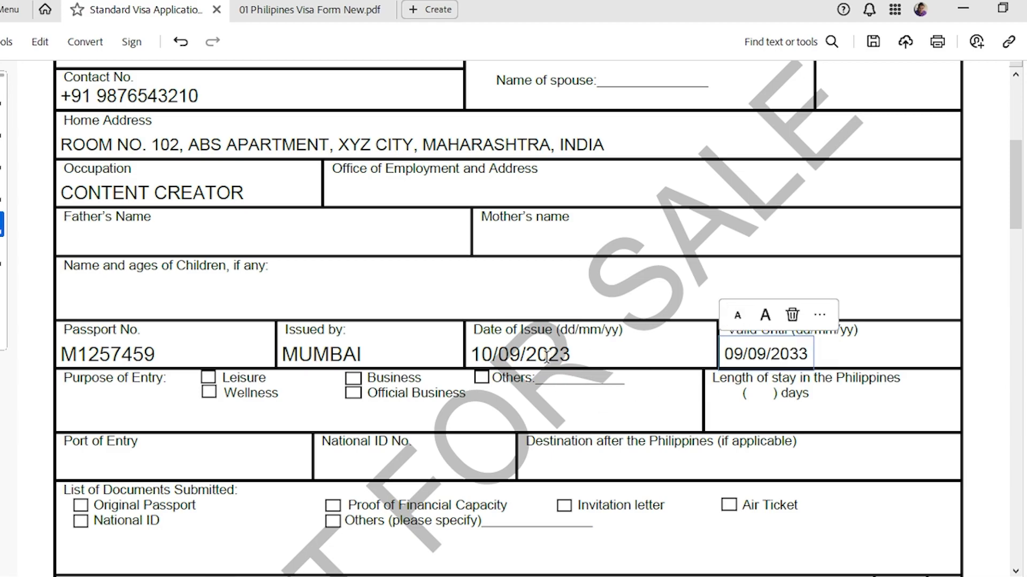
pyautogui.click(526, 357)
pyautogui.click(482, 314)
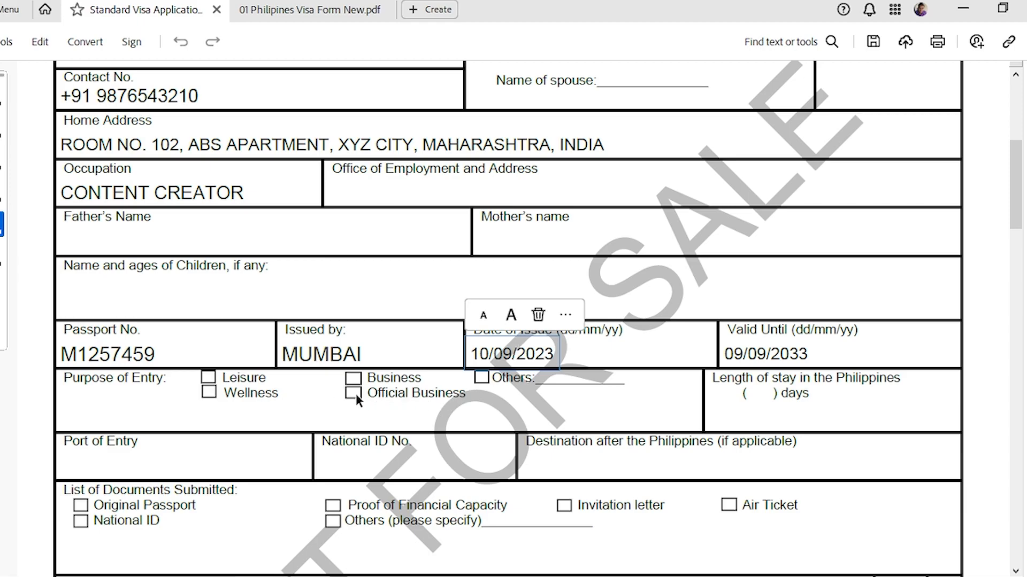
# Write 25 DAYS in the Length of stay field, then switch to 01 Philipines Visa Form New.pdf.
pyautogui.click(207, 375)
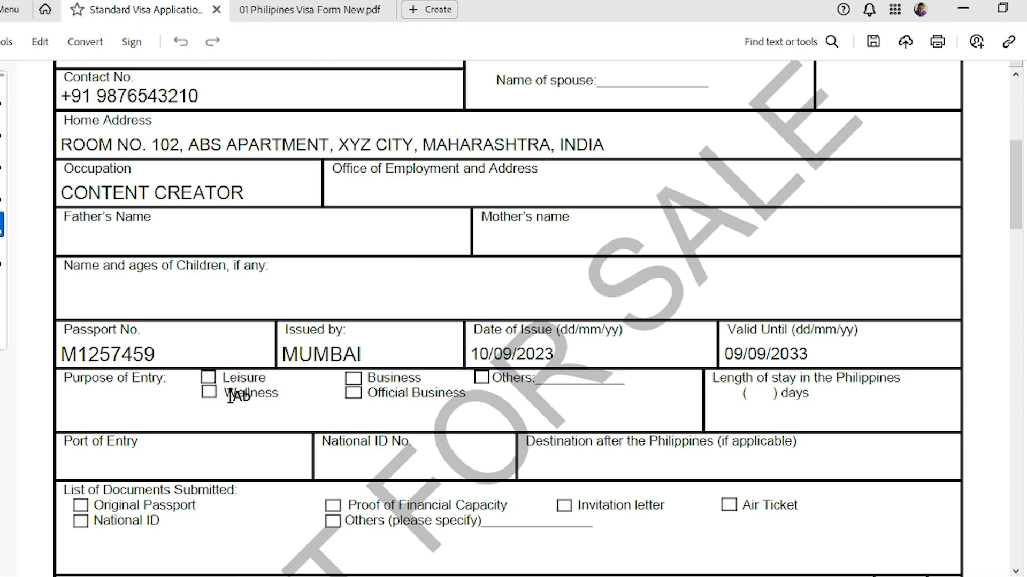
pyautogui.scroll(-1, 535, 369)
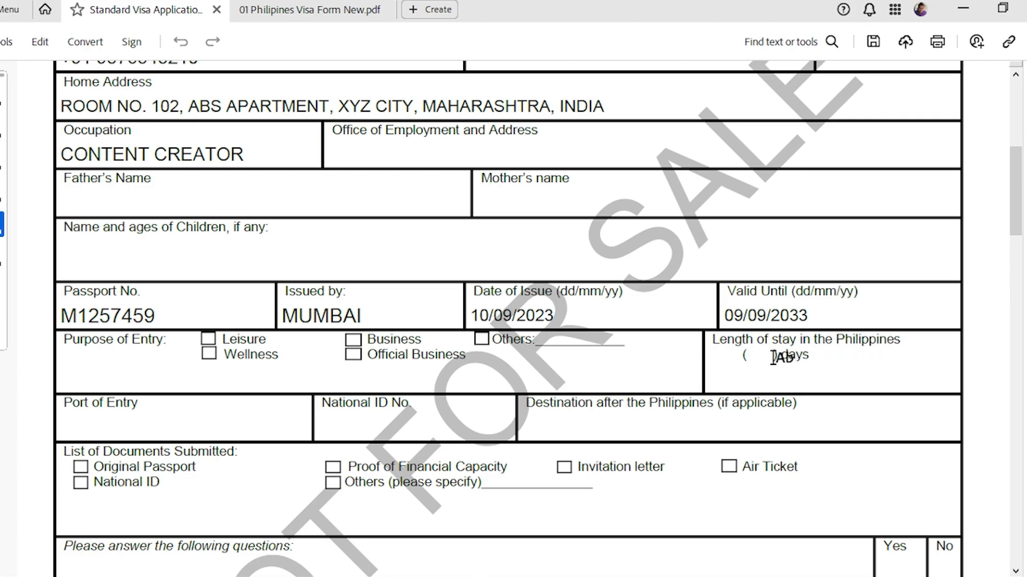
pyautogui.click(747, 381)
pyautogui.click(747, 380)
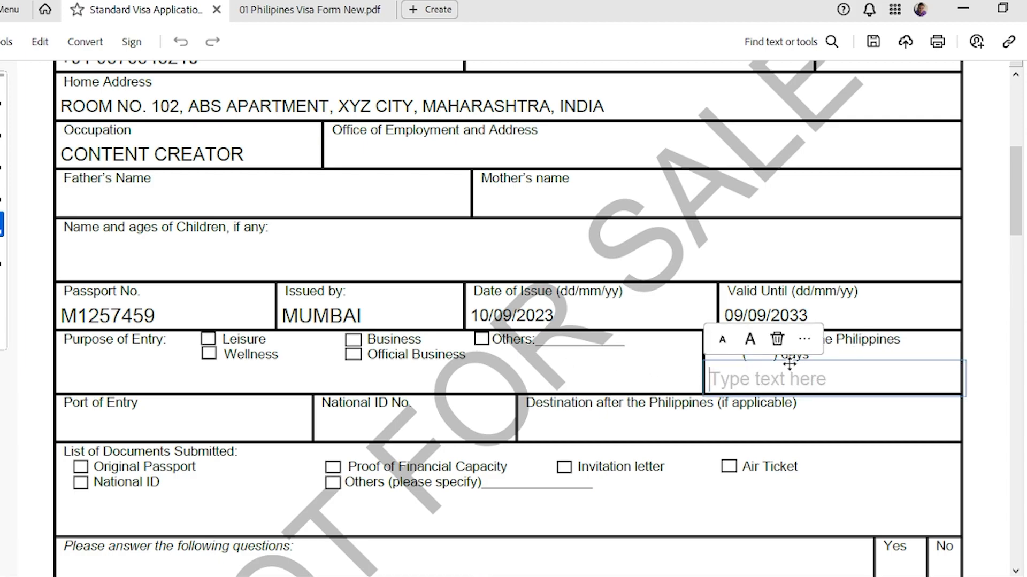
pyautogui.click(661, 375)
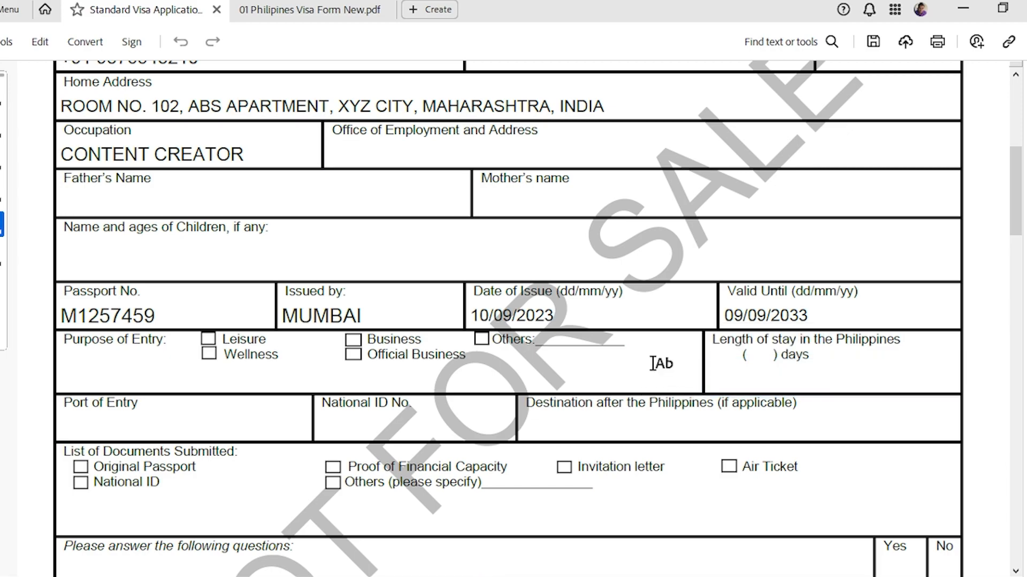
pyautogui.click(751, 381)
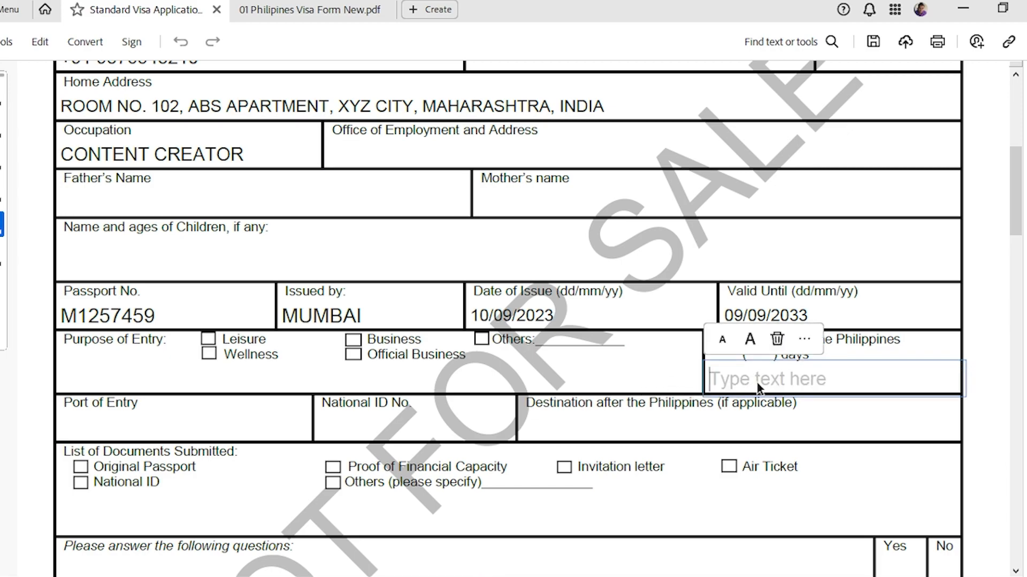
pyautogui.write('25')
pyautogui.click(637, 380)
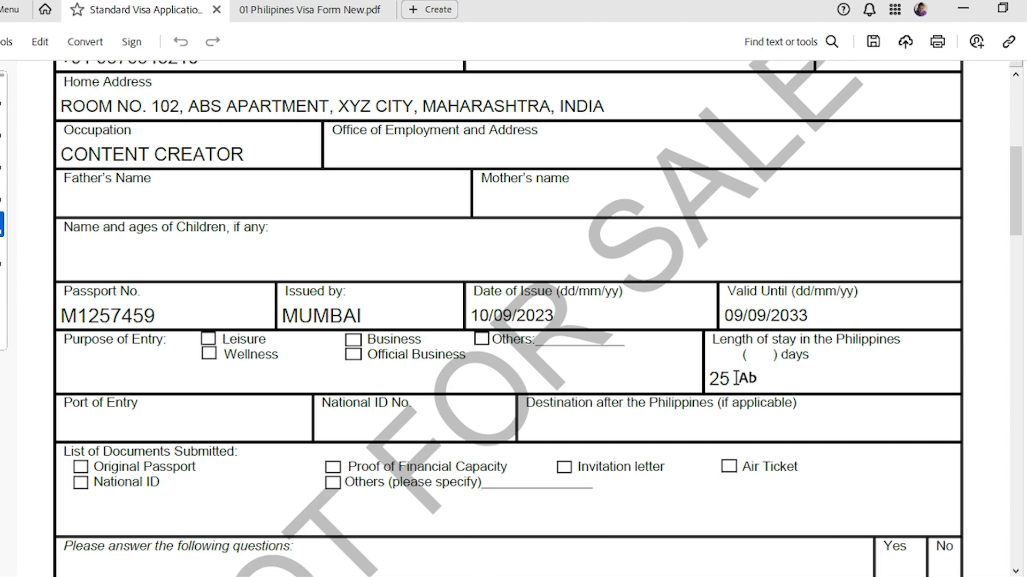
pyautogui.click(737, 378)
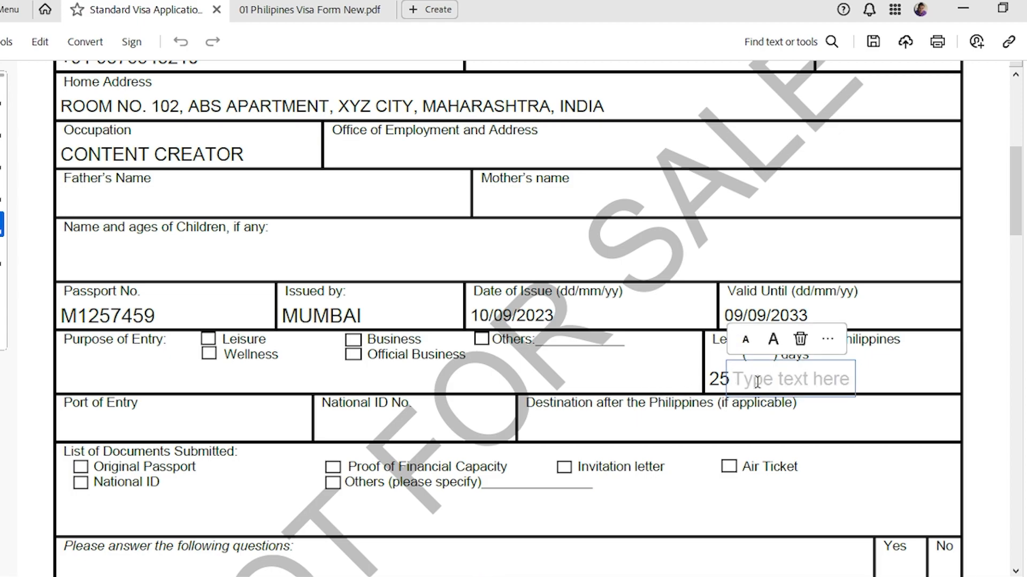
pyautogui.click(721, 378)
pyautogui.write('DAYS')
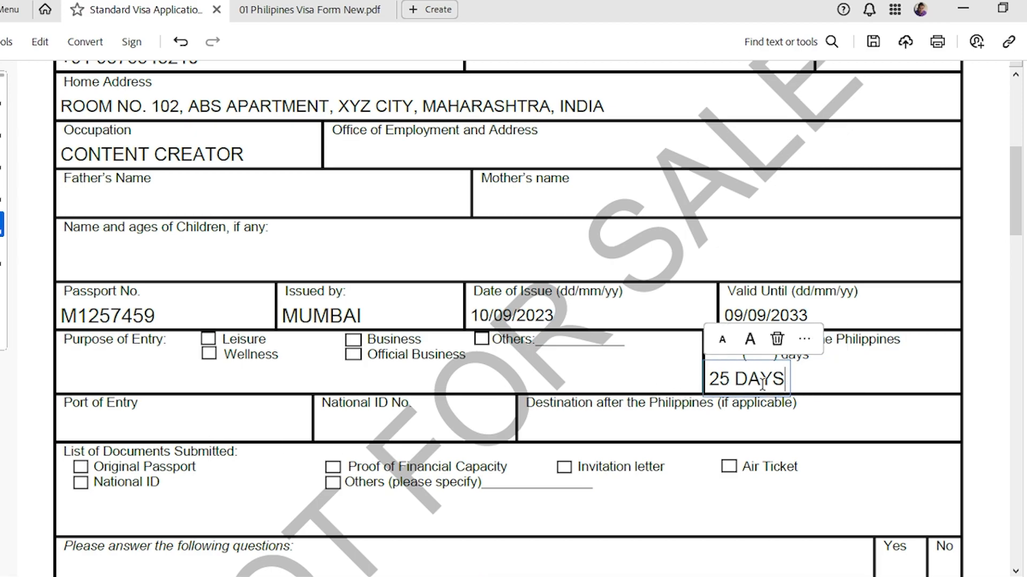
pyautogui.click(302, 10)
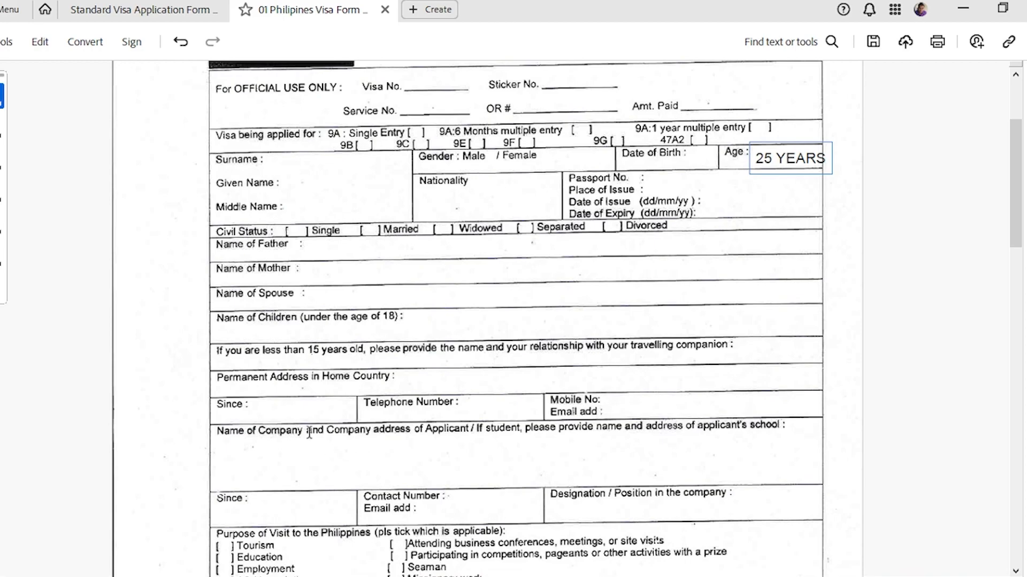
# Type 5 YEARS in the employment Since field, then go to the Standard Visa Application form.
pyautogui.scroll(-3, 366, 364)
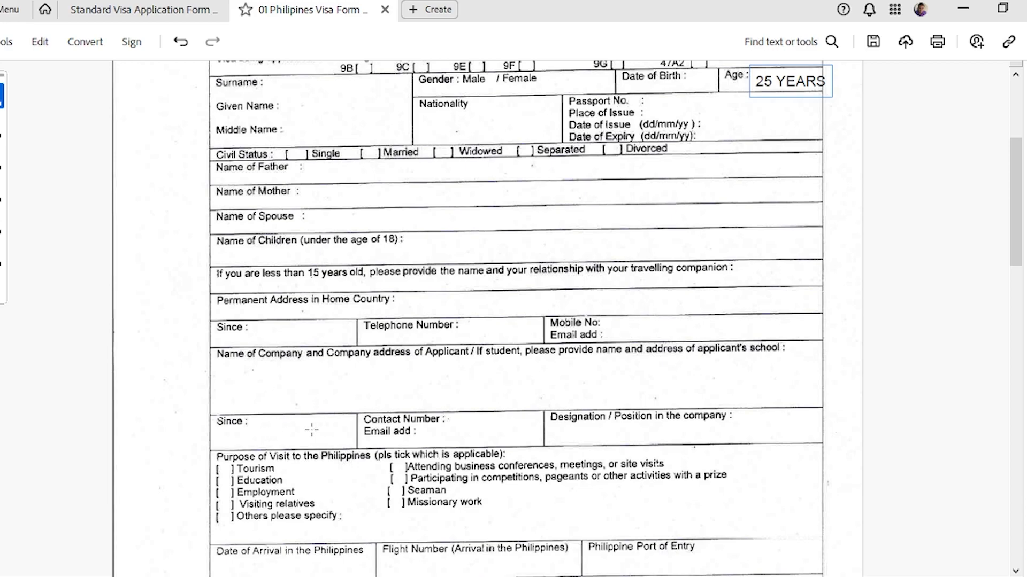
pyautogui.click(256, 434)
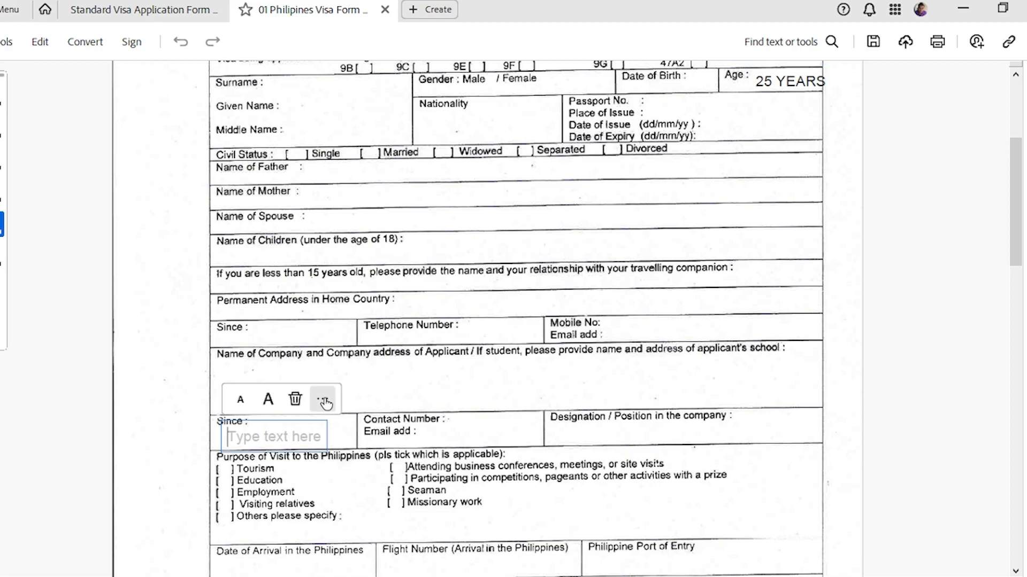
pyautogui.write('5 YEARS')
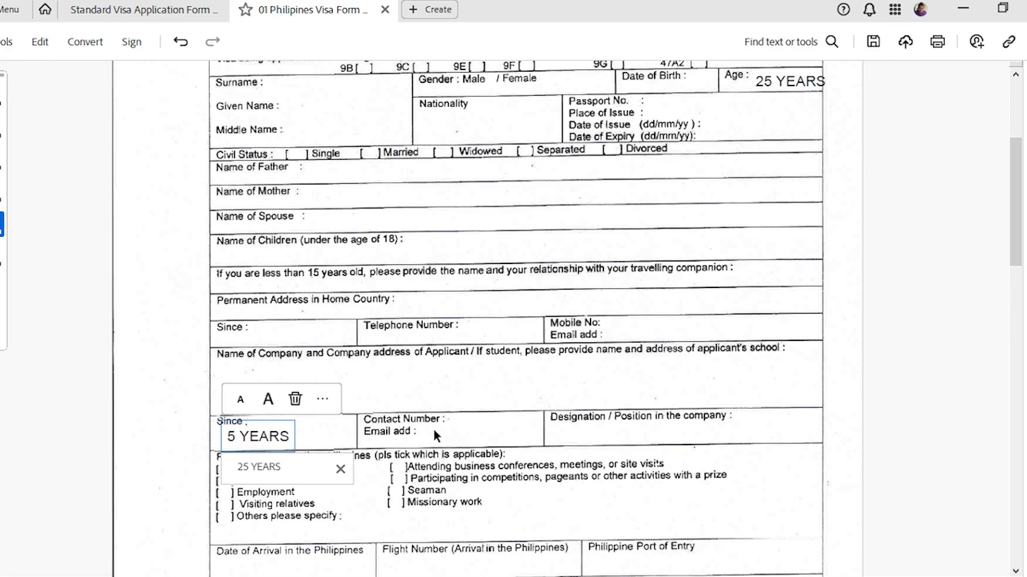
pyautogui.click(567, 435)
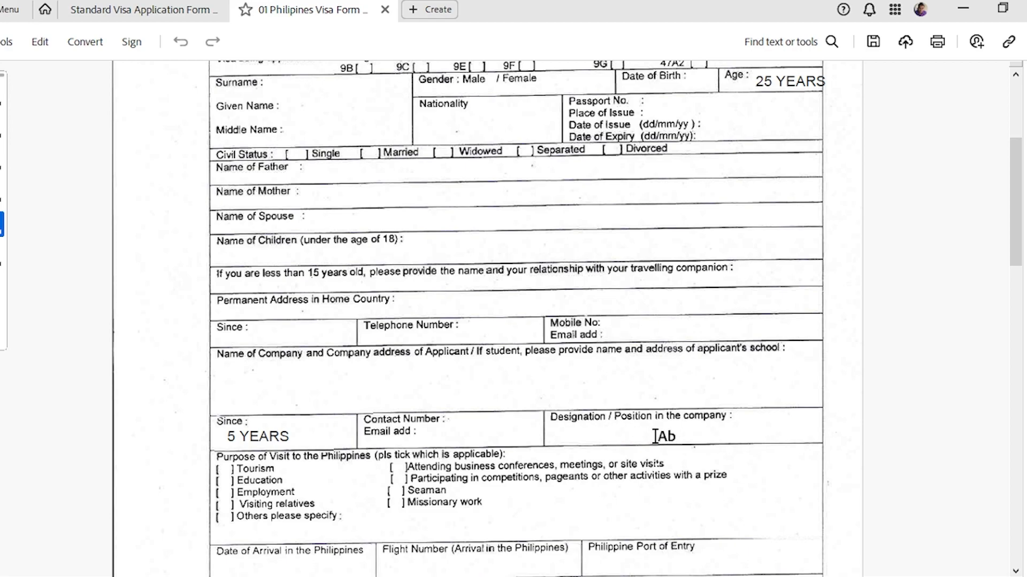
pyautogui.scroll(-3, 331, 369)
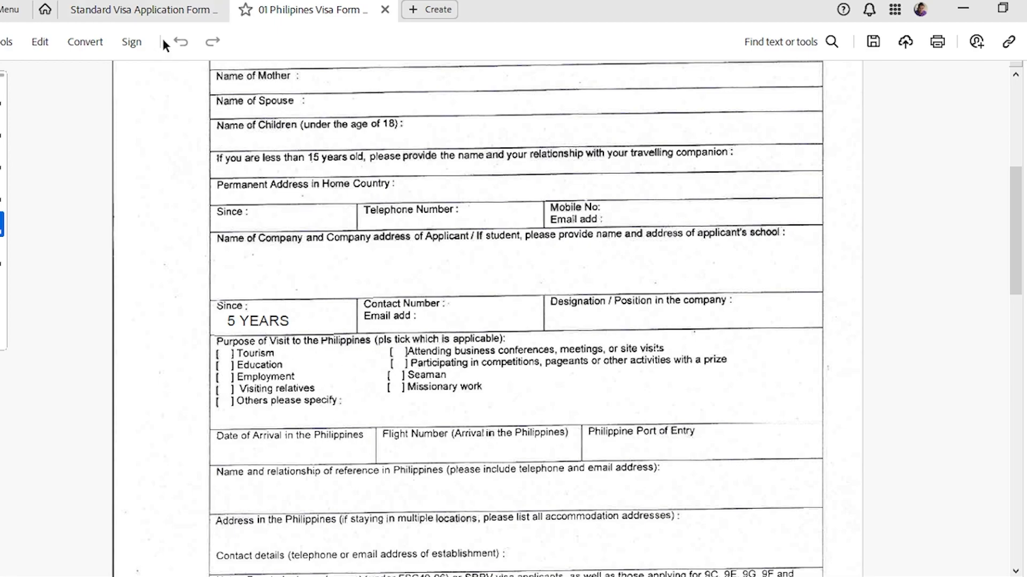
pyautogui.click(201, 10)
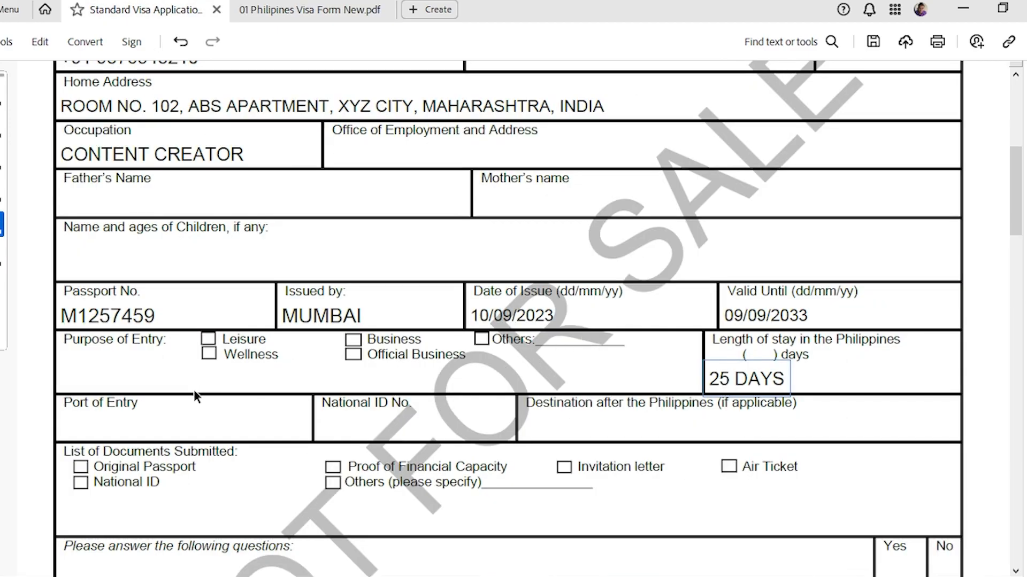
# Enter MANILA in smaller text as the Port of Entry.
pyautogui.scroll(-1, 226, 414)
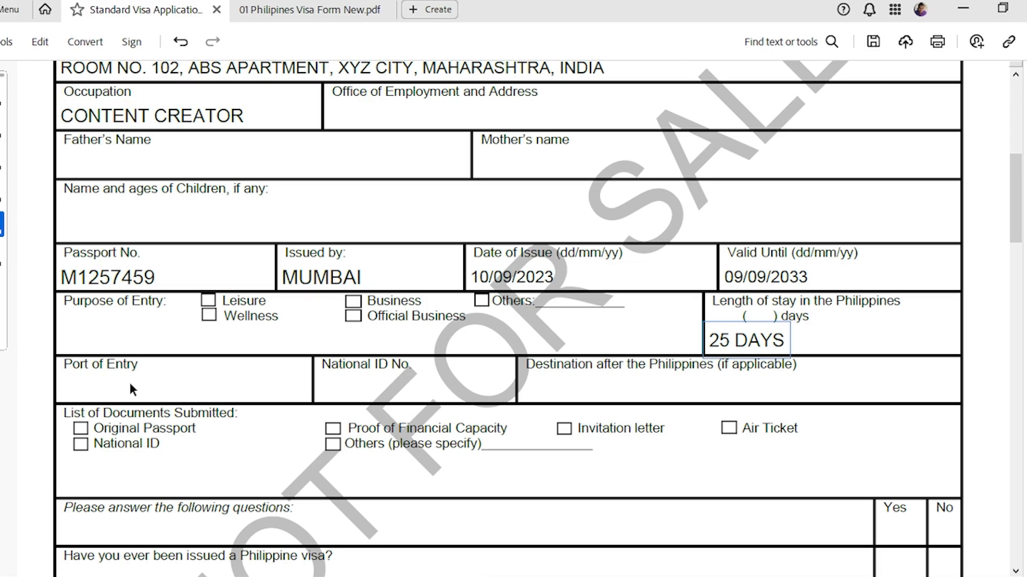
pyautogui.click(171, 386)
pyautogui.write('MANILA')
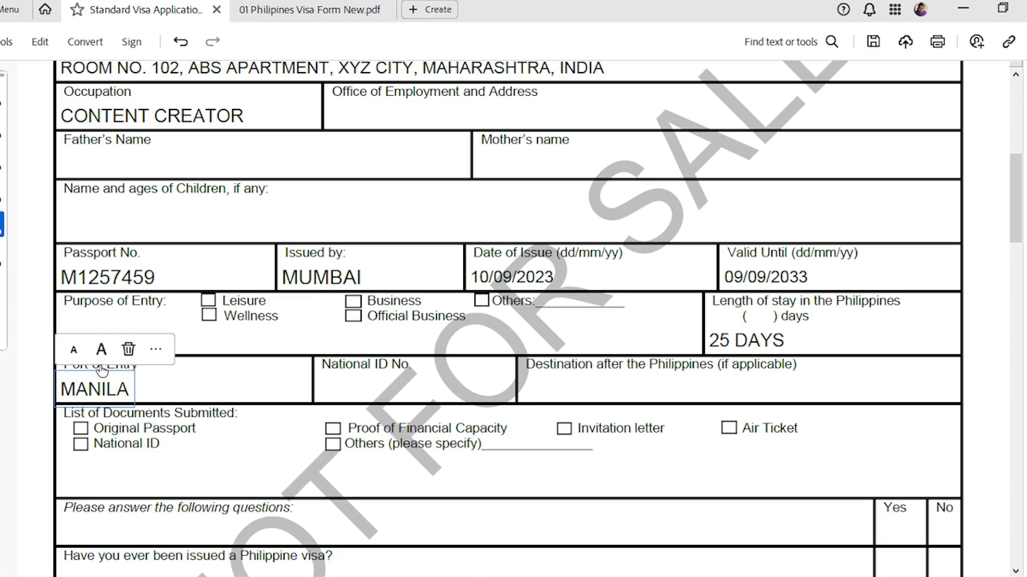
pyautogui.click(73, 349)
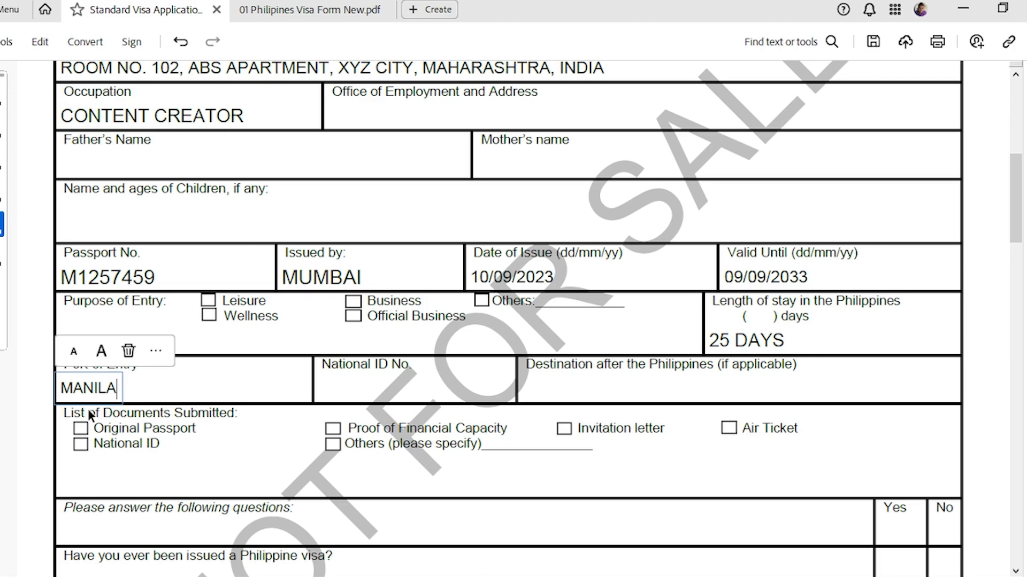
pyautogui.click(51, 423)
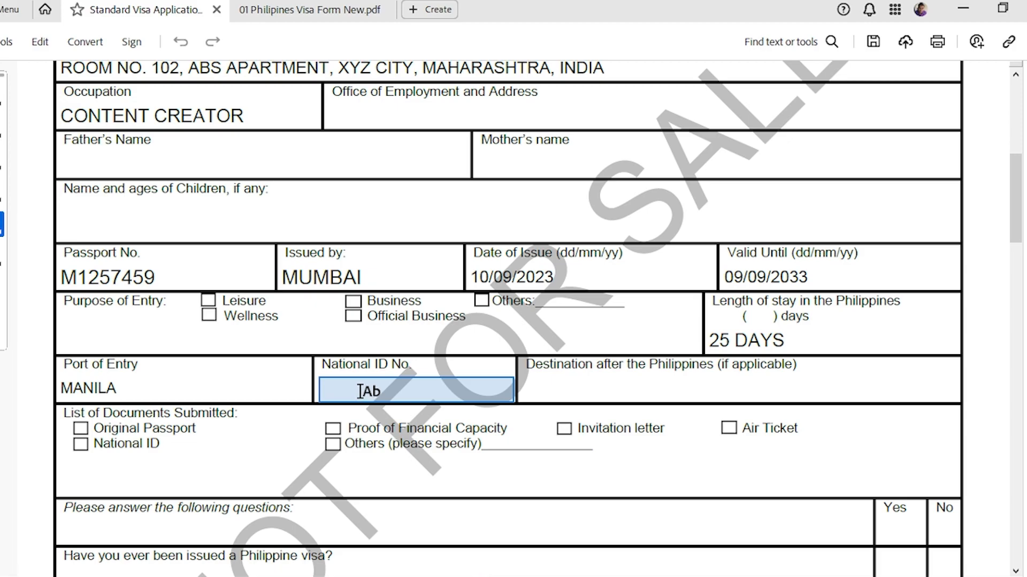
# Enter the applicant's national ID number in smaller text in the National ID field.
pyautogui.click(361, 392)
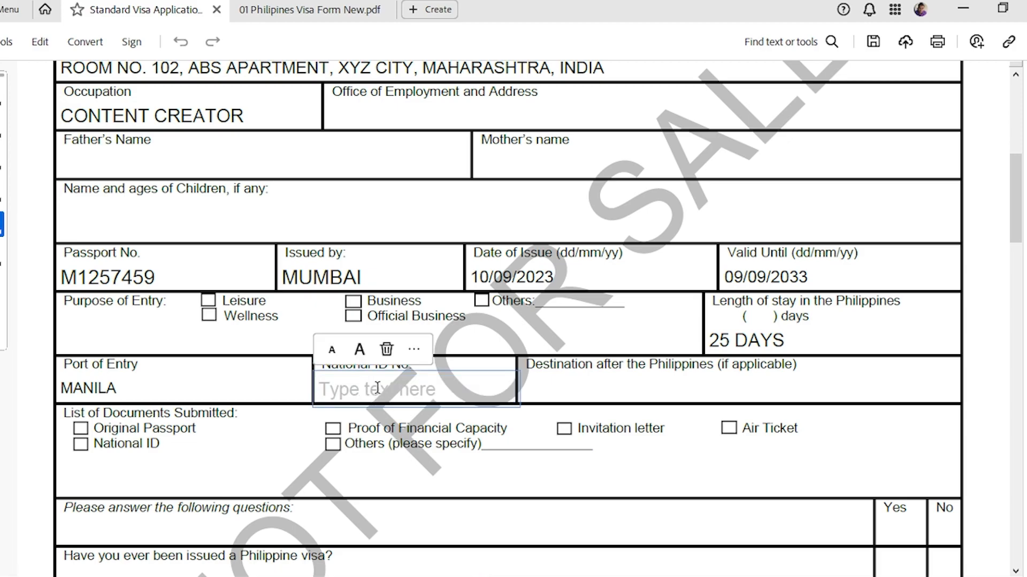
pyautogui.write('1111 ')
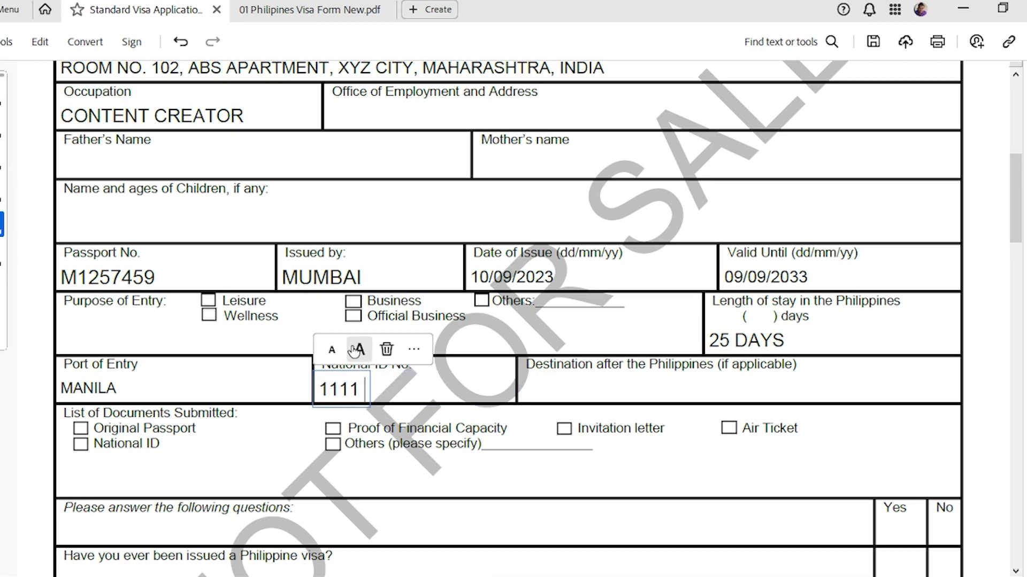
pyautogui.write('2222 3')
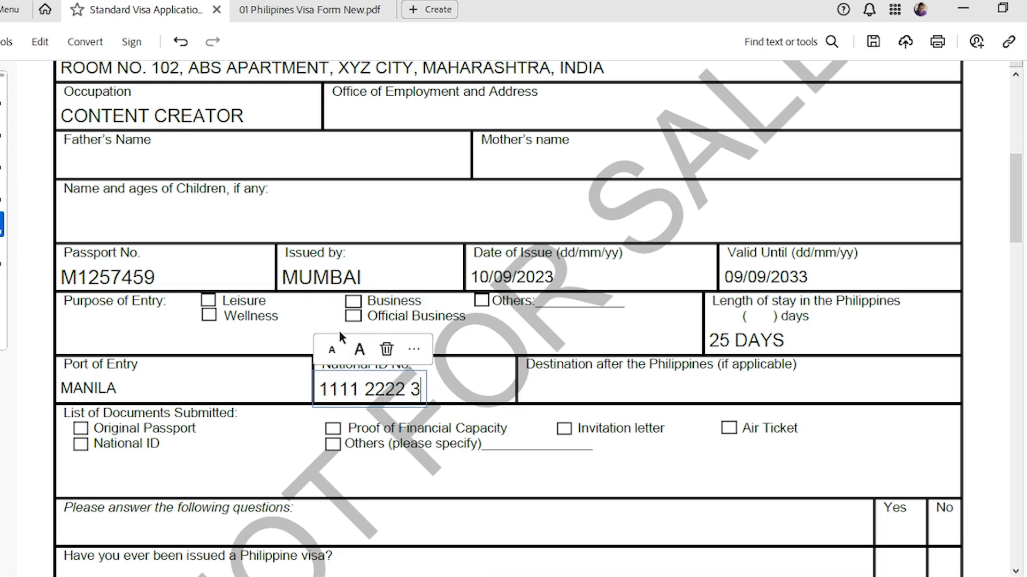
pyautogui.write('333')
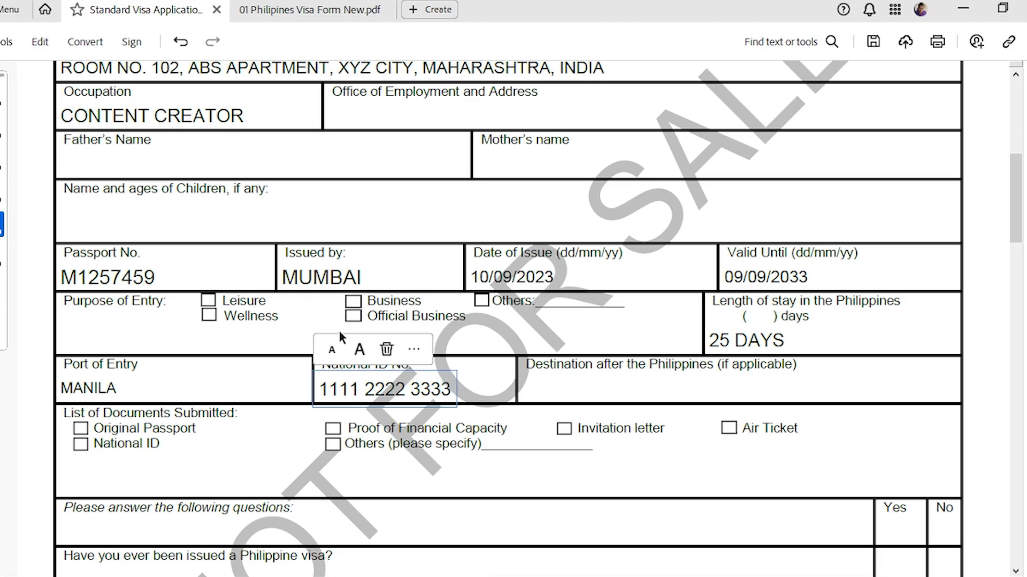
pyautogui.click(331, 350)
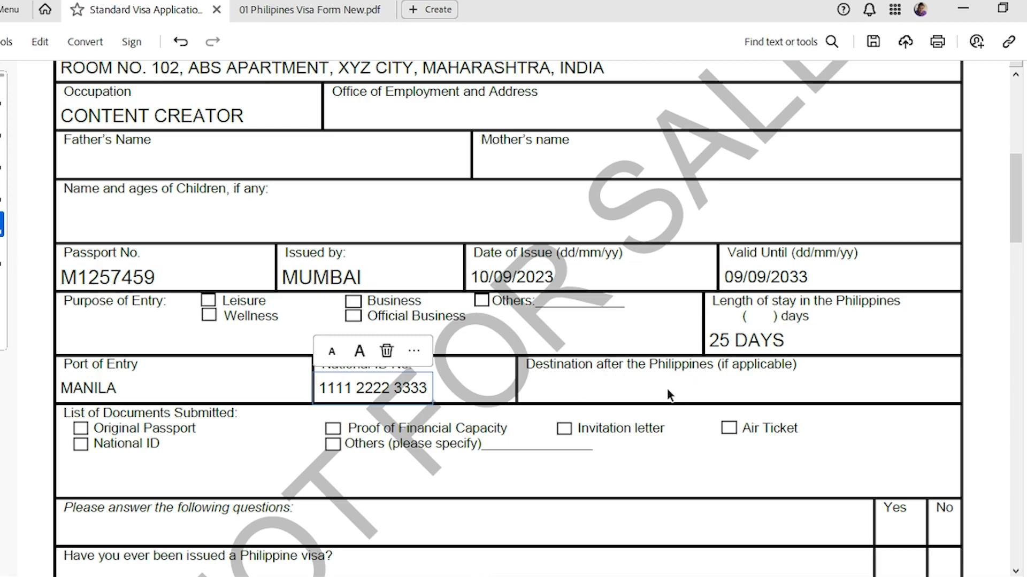
pyautogui.click(561, 396)
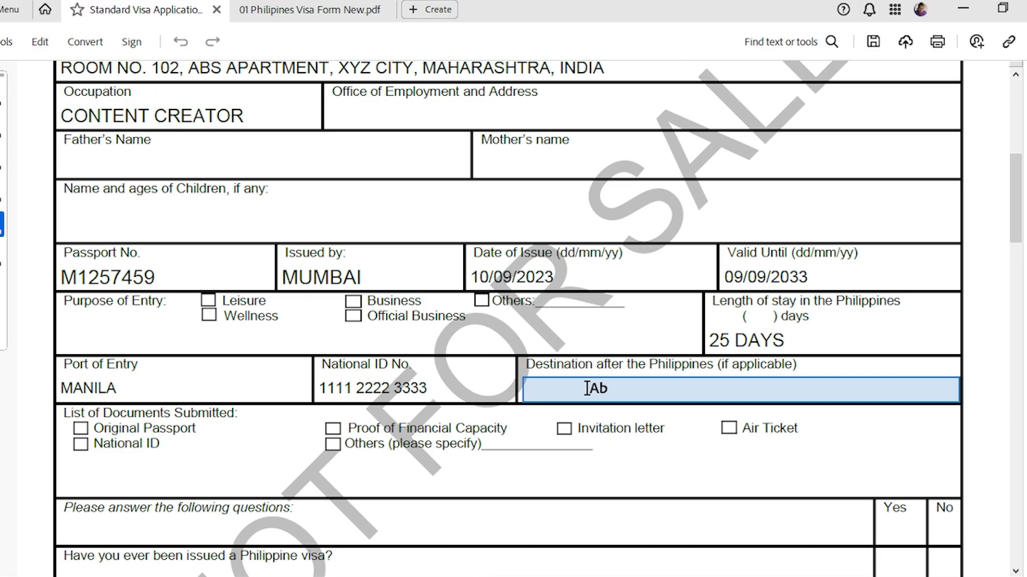
# Fill the Destination field, replacing N/A with INDIA.
pyautogui.click(587, 388)
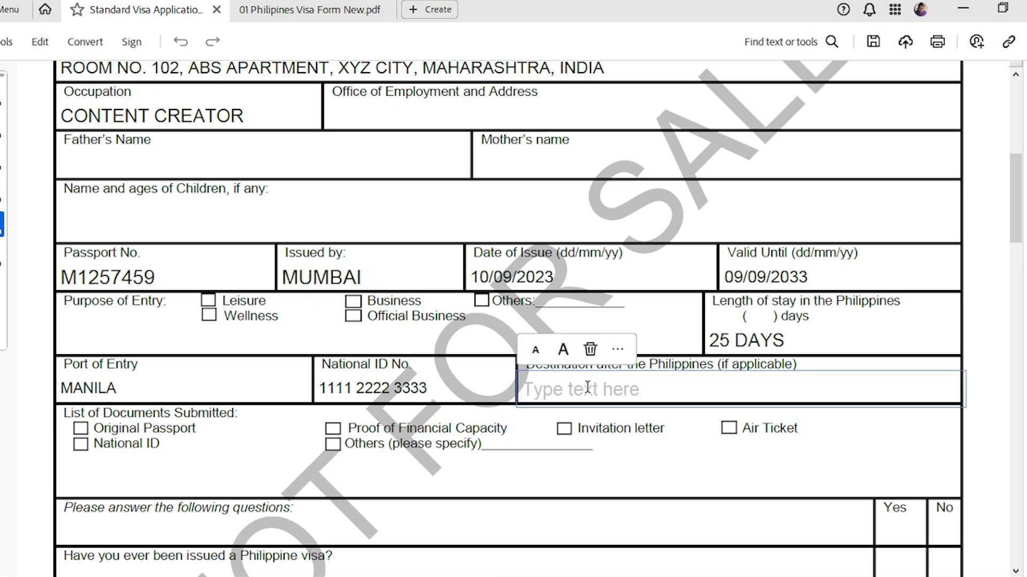
pyautogui.write('N/A')
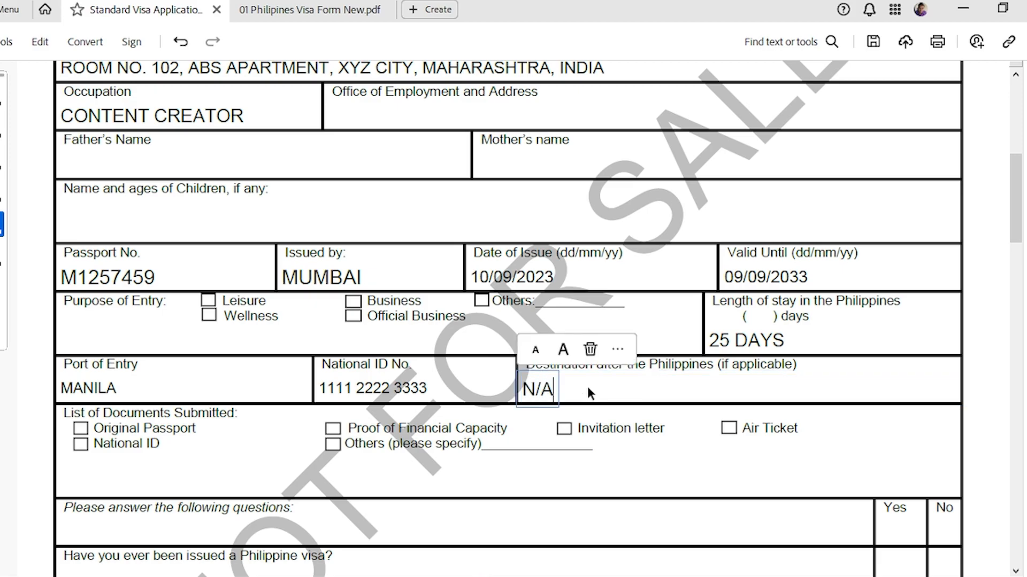
pyautogui.press('BackSpace')
pyautogui.press('BackSpace')
pyautogui.press('BackSpace')
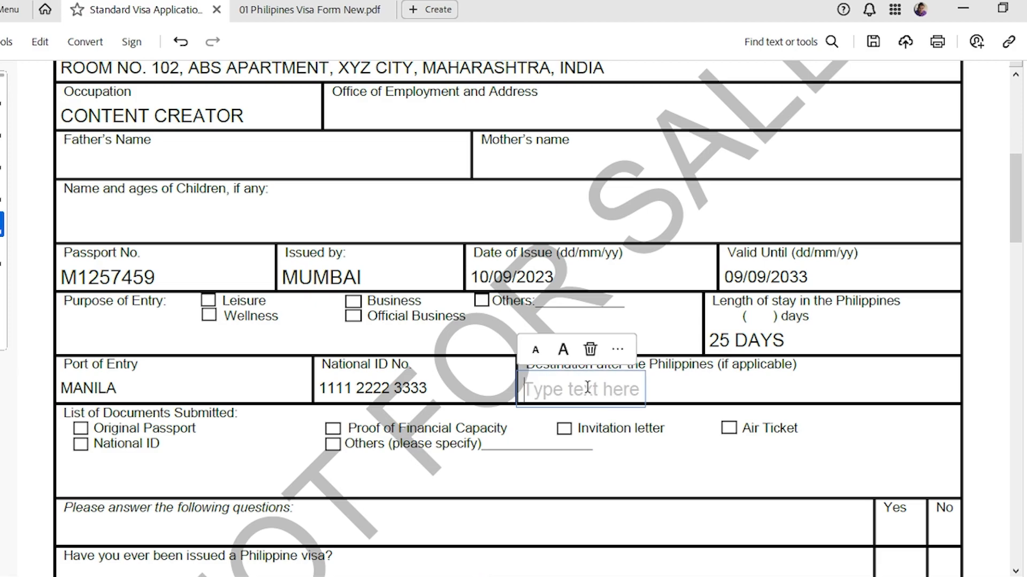
pyautogui.write('INDIA')
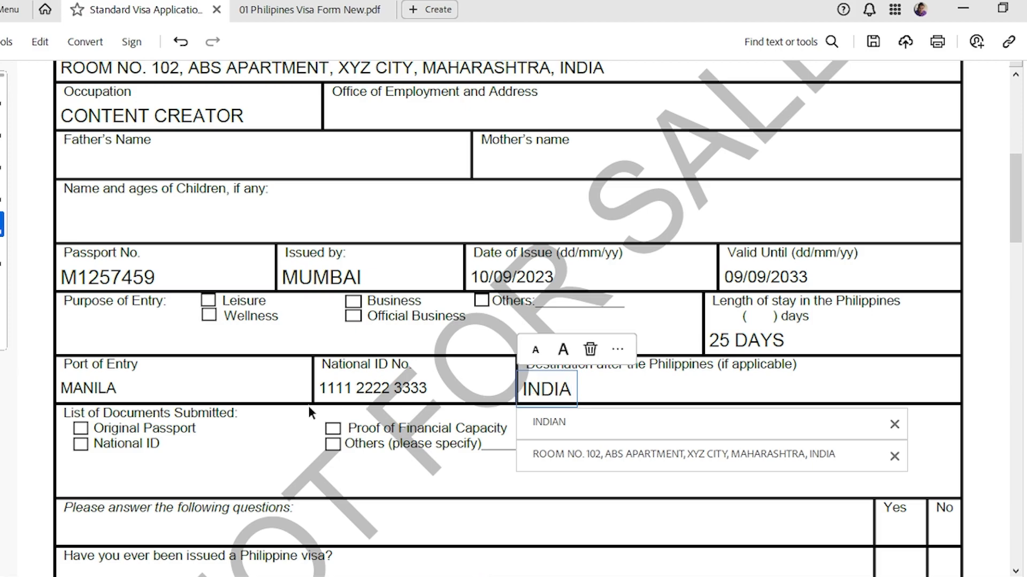
pyautogui.click(269, 20)
pyautogui.scroll(-1, 474, 385)
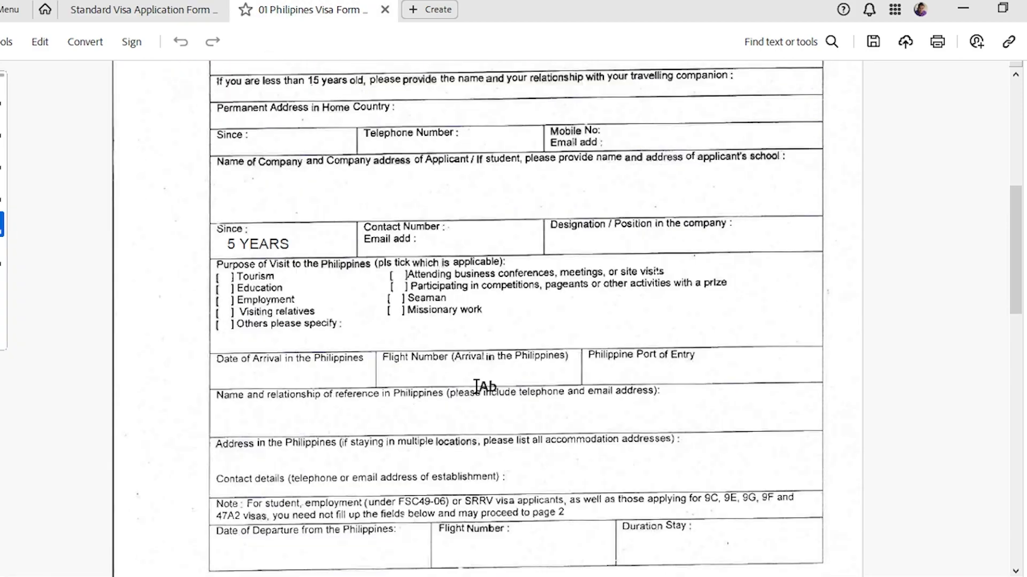
pyautogui.scroll(-1, 348, 393)
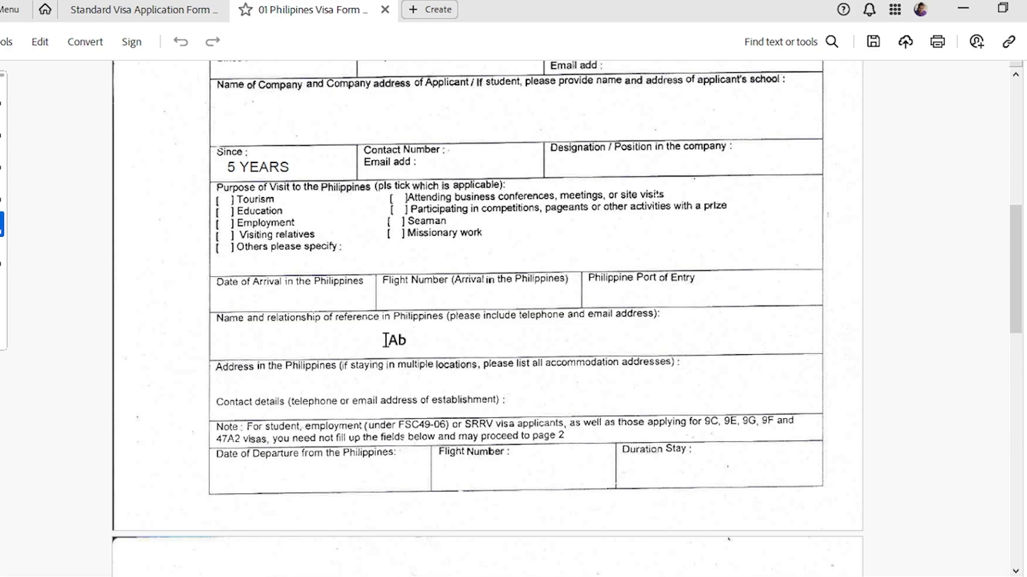
pyautogui.click(142, 8)
pyautogui.scroll(-1, 625, 393)
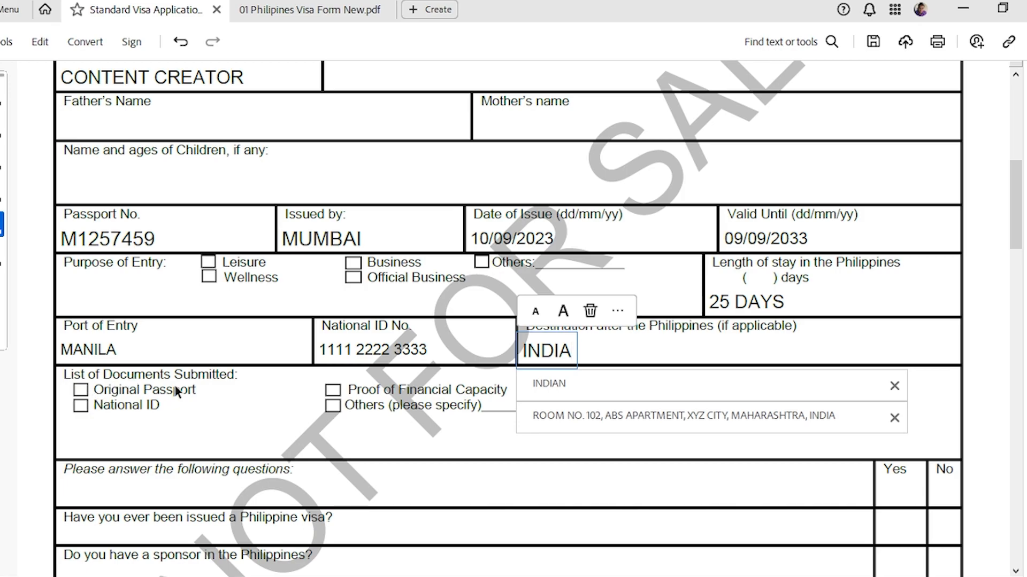
# Tick Proof of Financial Capacity, Original Passport, Invitation letter, Air Ticket and National ID, then switch forms.
pyautogui.click(314, 443)
pyautogui.click(332, 391)
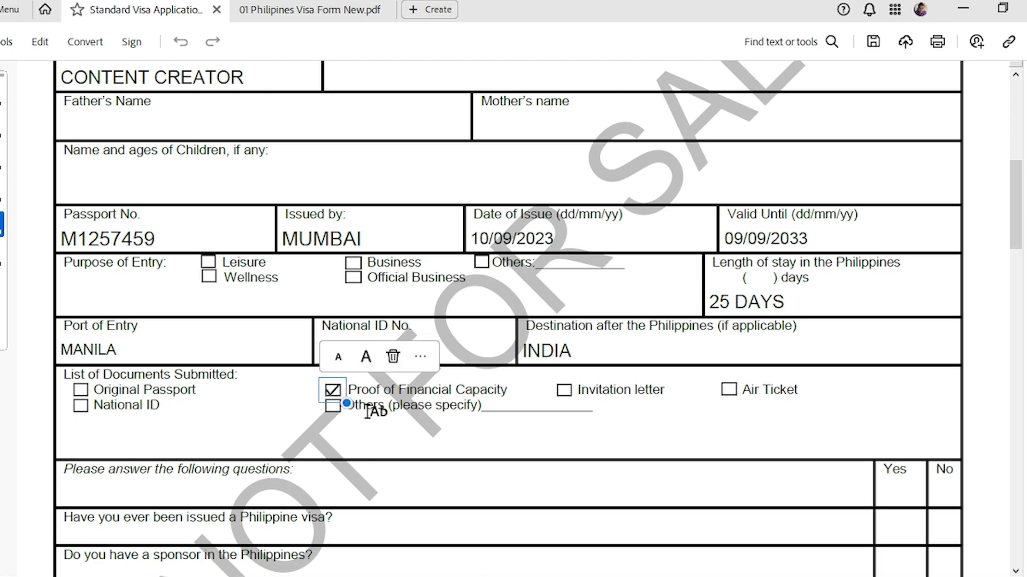
pyautogui.click(81, 390)
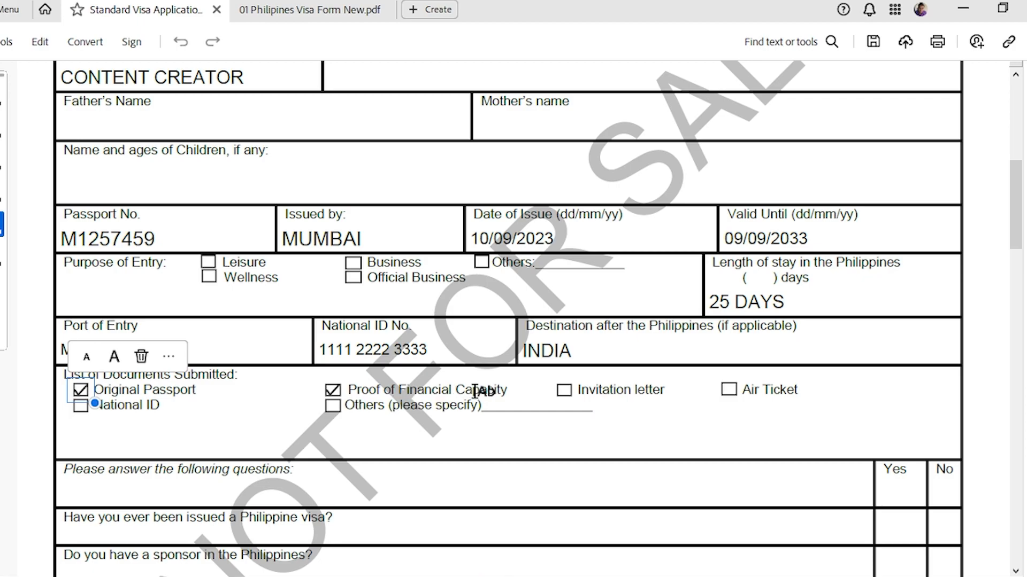
pyautogui.click(569, 390)
pyautogui.click(729, 391)
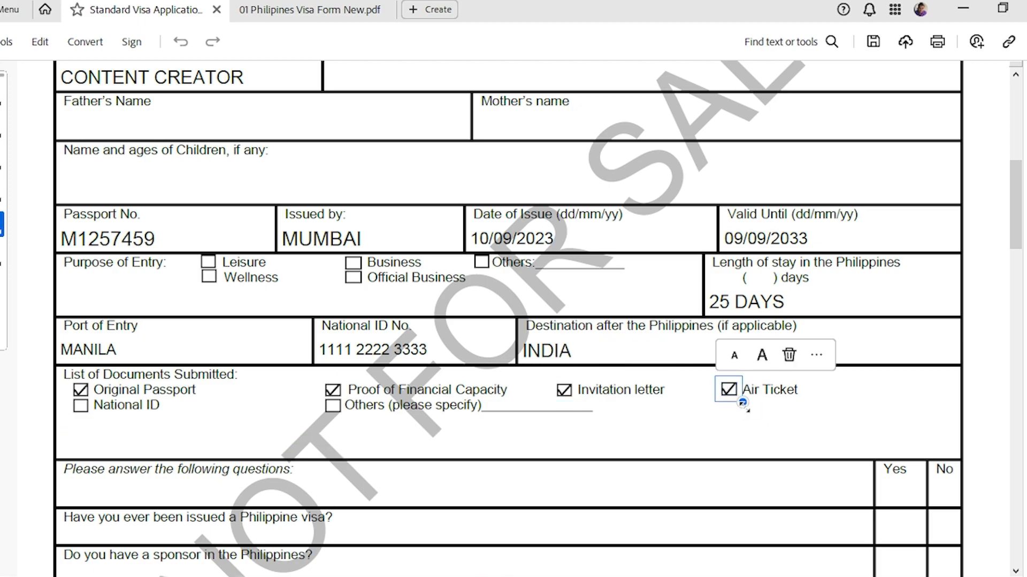
pyautogui.click(82, 406)
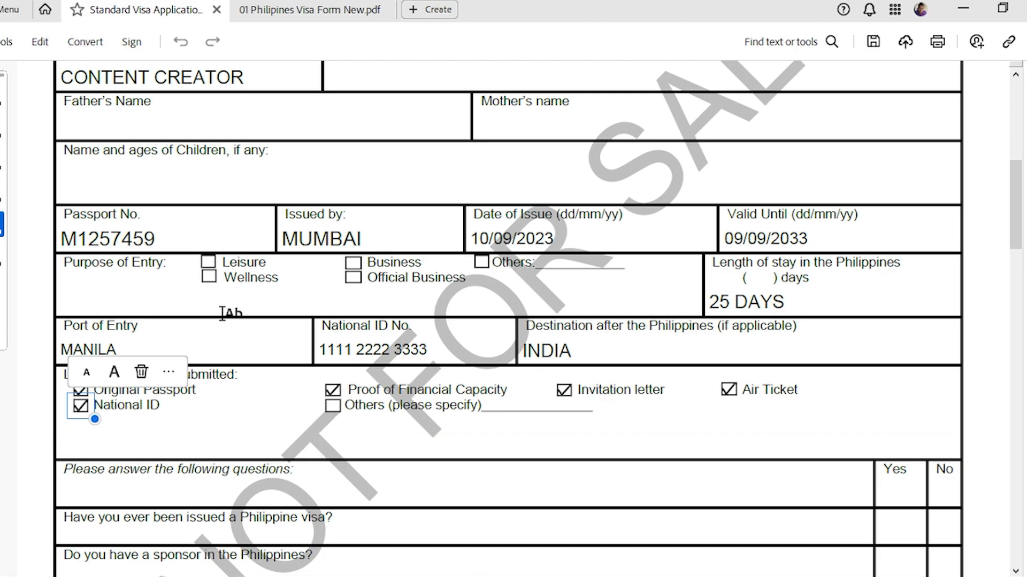
pyautogui.hotkey('ctrl', 'Tab')
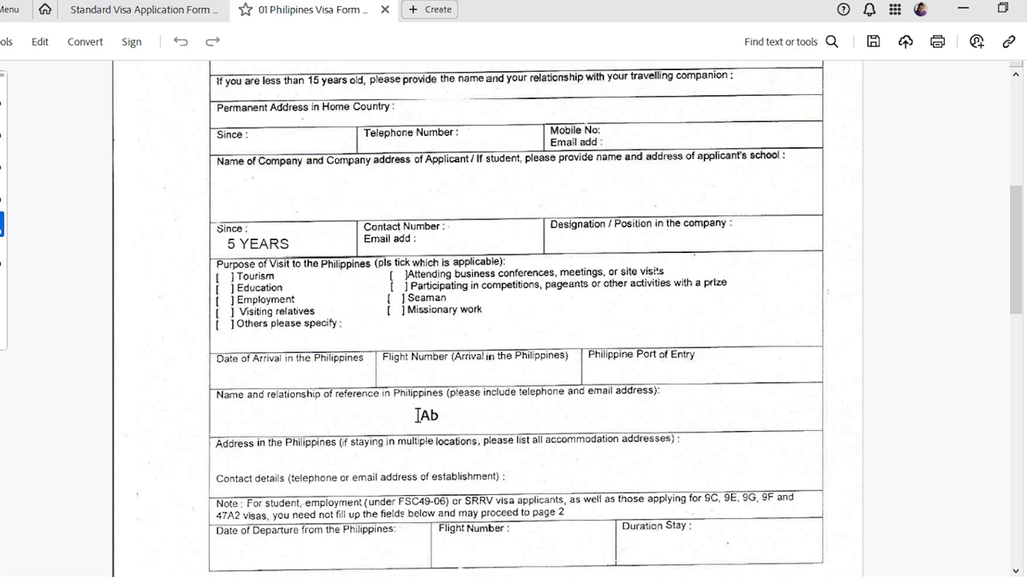
# Enter the wife's name in smaller text in the Philippines reference field, with the hotel on a second line.
pyautogui.scroll(-1, 299, 406)
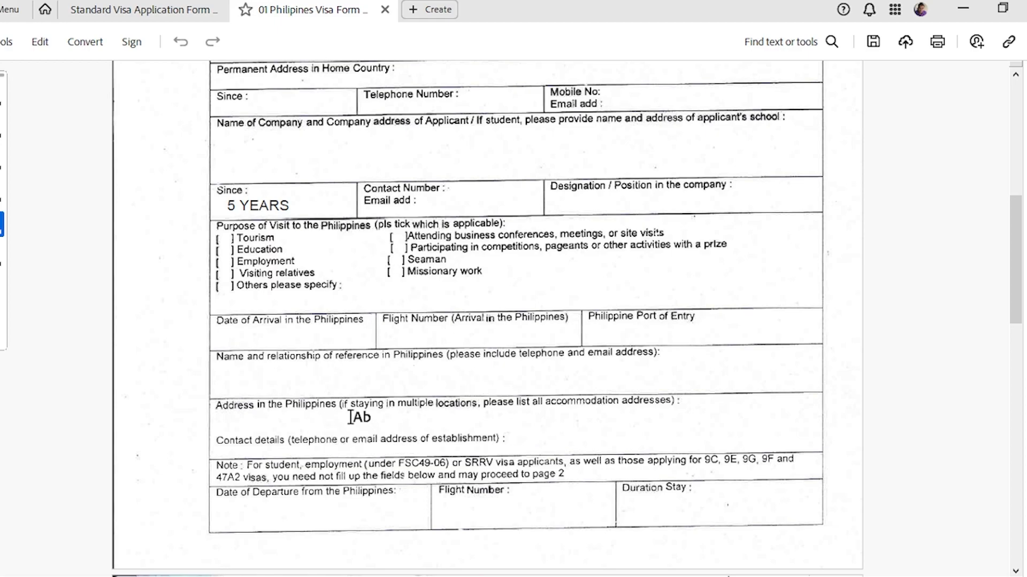
pyautogui.click(224, 373)
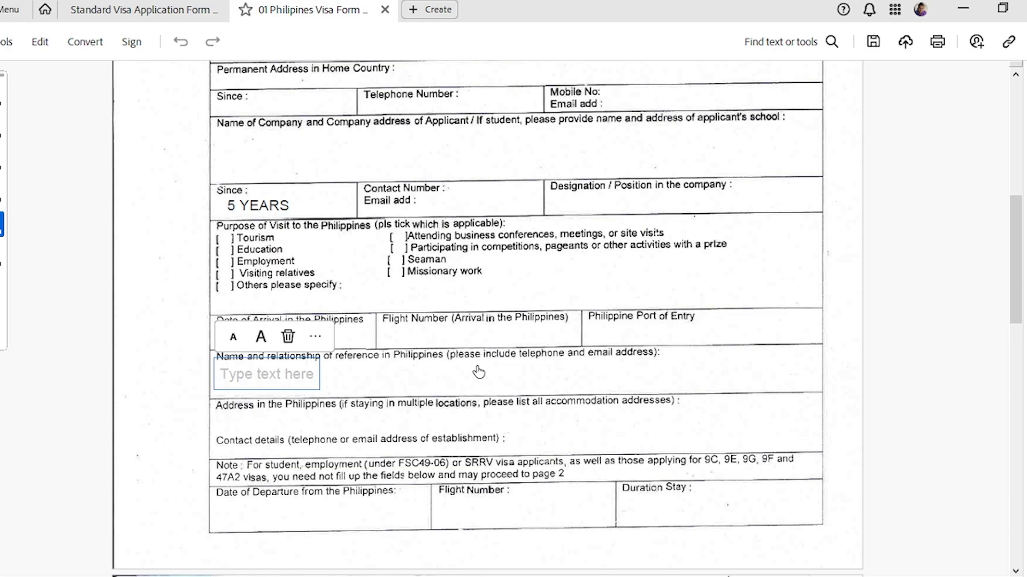
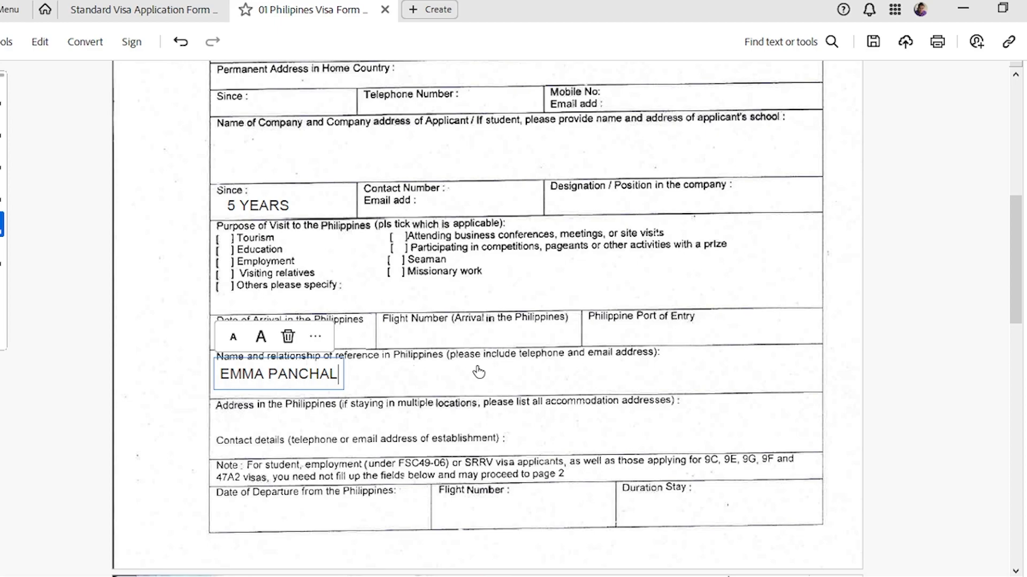
pyautogui.click(233, 337)
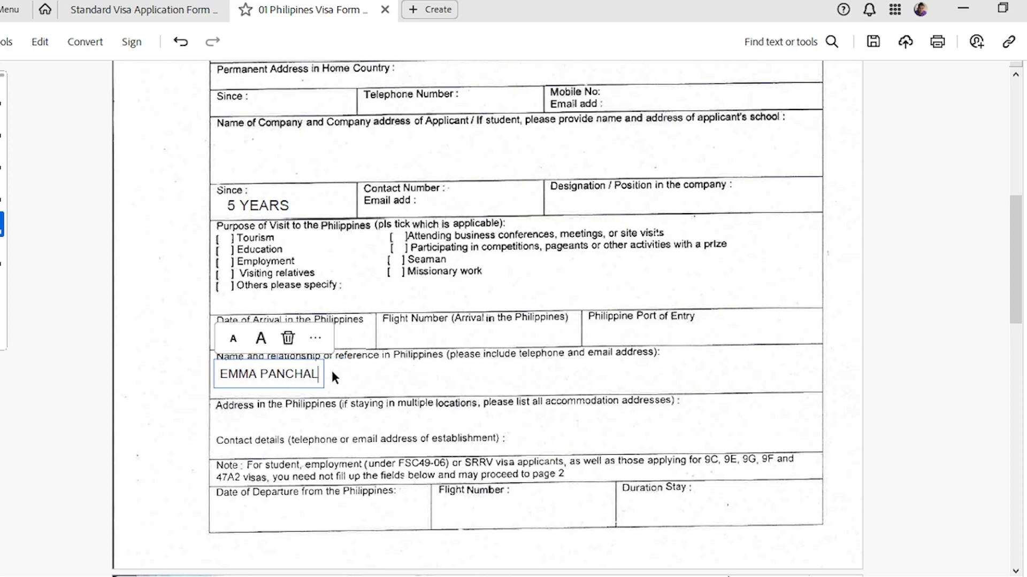
pyautogui.press('Return')
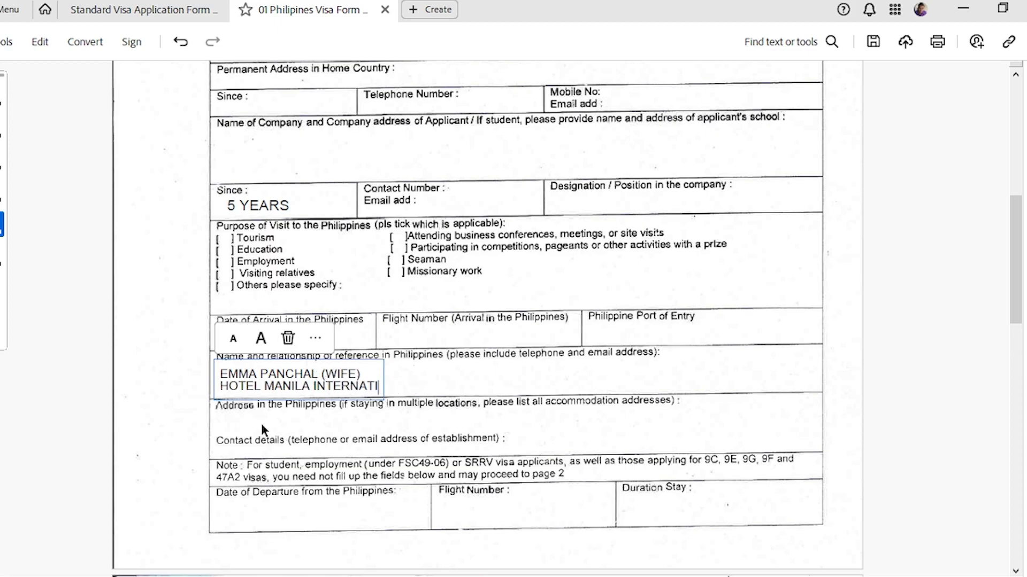
pyautogui.click(262, 428)
pyautogui.scroll(-2, 405, 427)
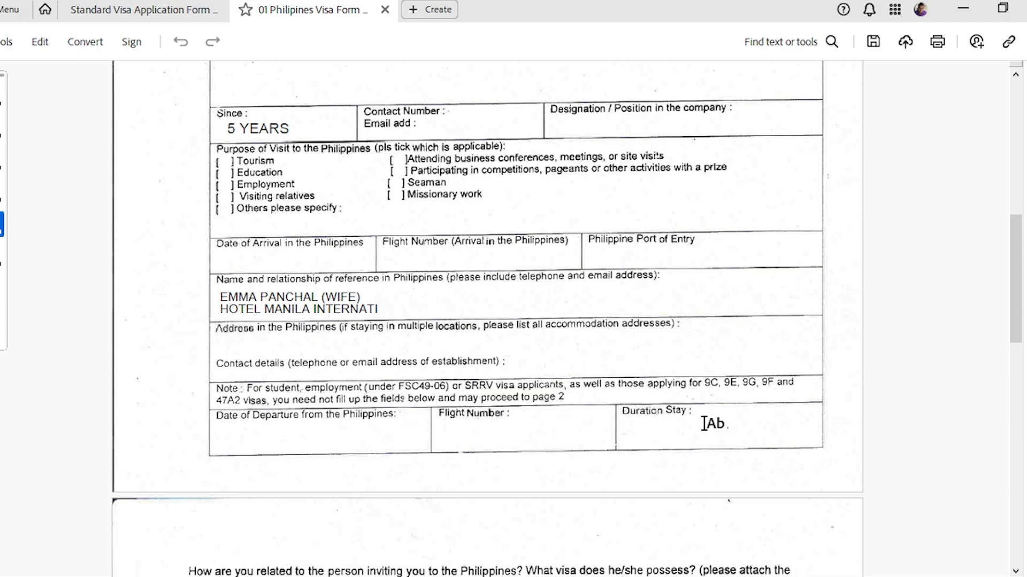
# Return to the Standard Visa Application form and locate its Yes/No questions table.
pyautogui.scroll(-3, 685, 438)
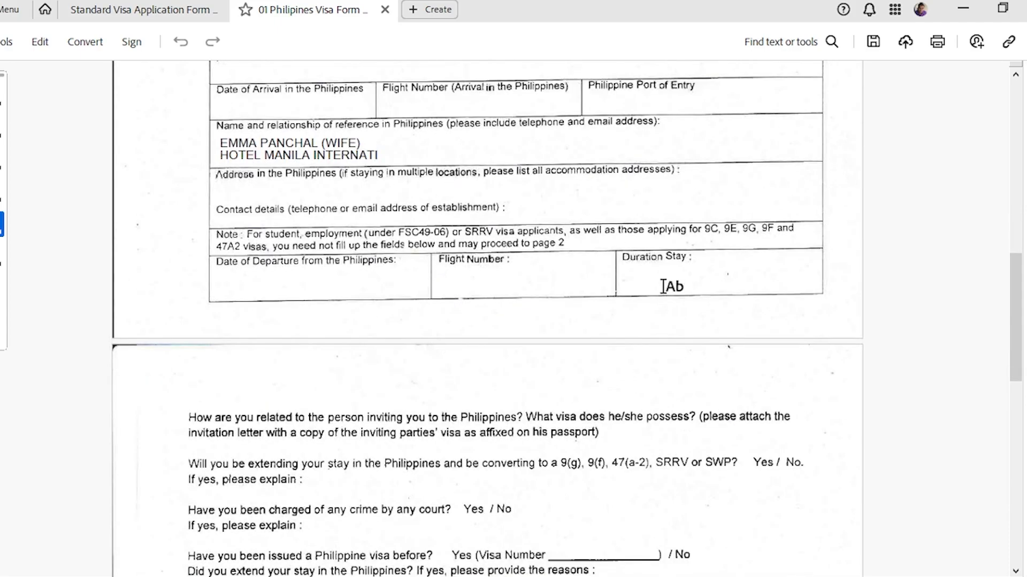
pyautogui.scroll(-4, 552, 288)
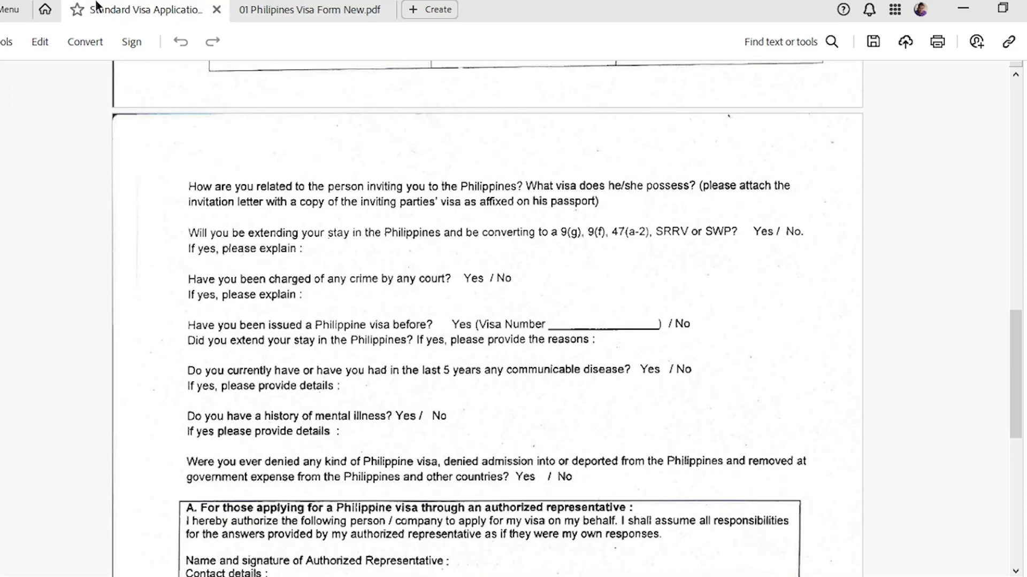
pyautogui.click(96, 8)
pyautogui.scroll(-4, 444, 331)
pyautogui.scroll(1, 449, 331)
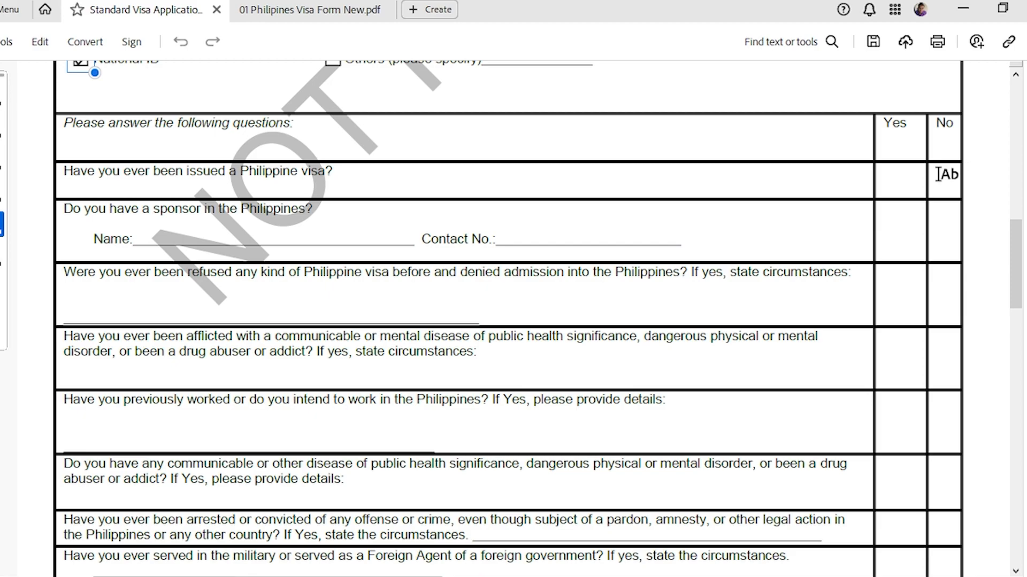
pyautogui.click(323, 11)
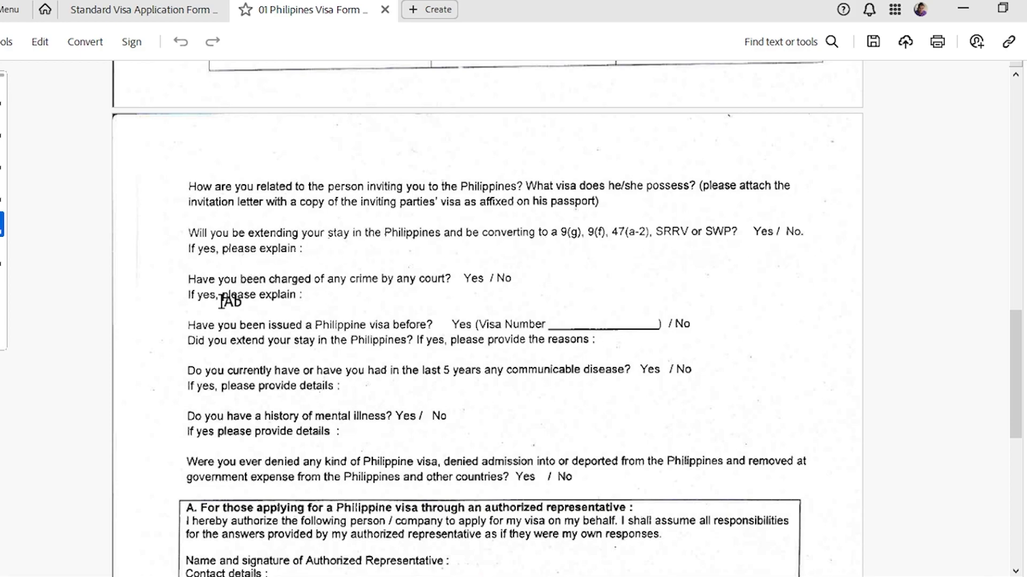
pyautogui.click(141, 9)
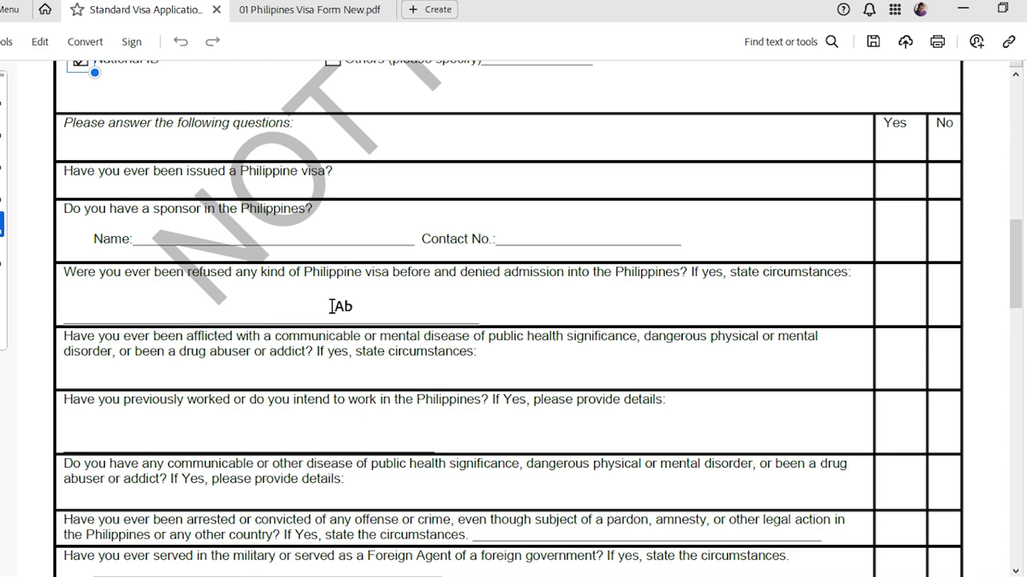
# Write N/A under the question about previously refused Philippine visas.
pyautogui.click(104, 317)
pyautogui.write('N/A')
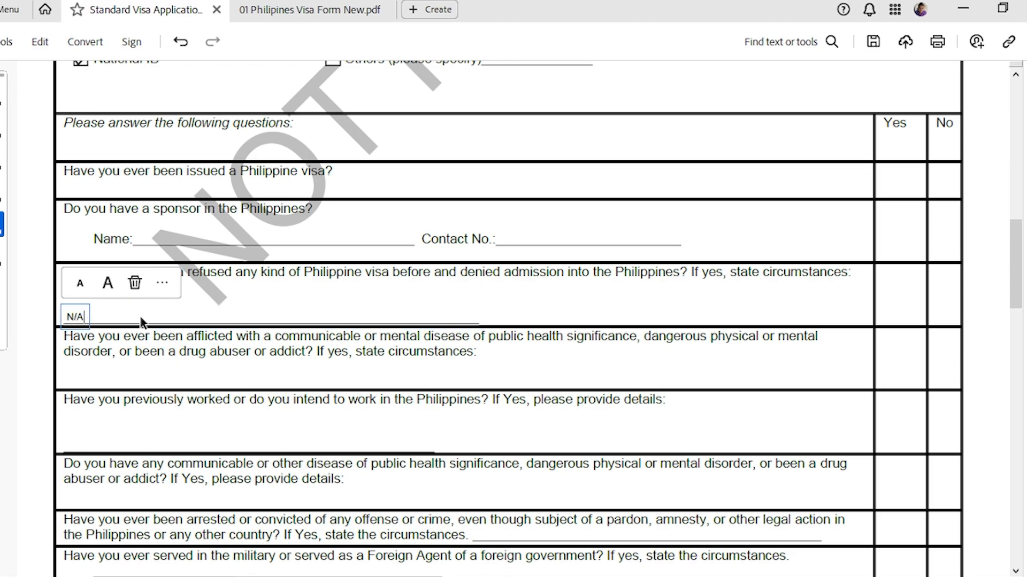
pyautogui.click(33, 357)
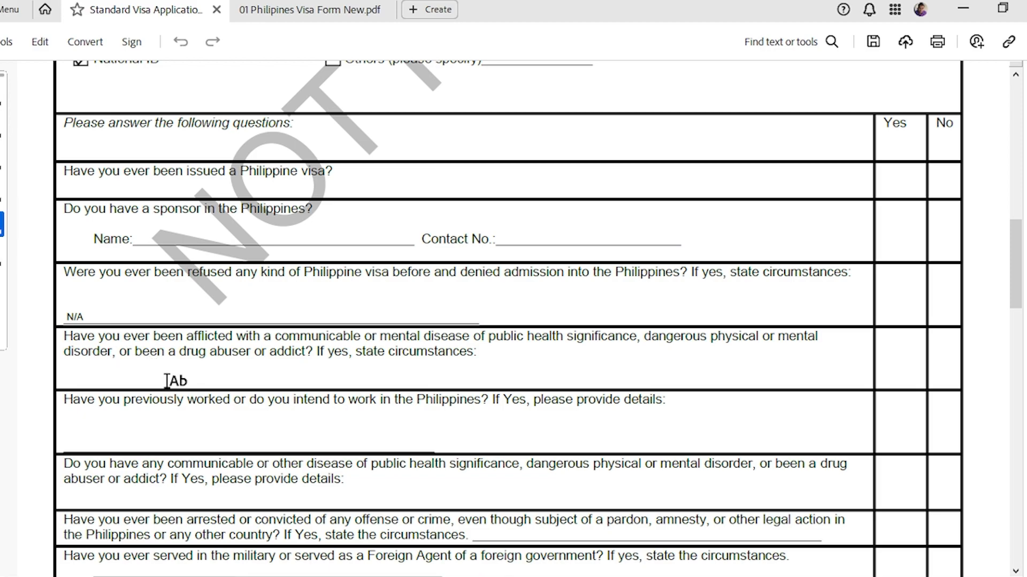
pyautogui.scroll(-3, 122, 367)
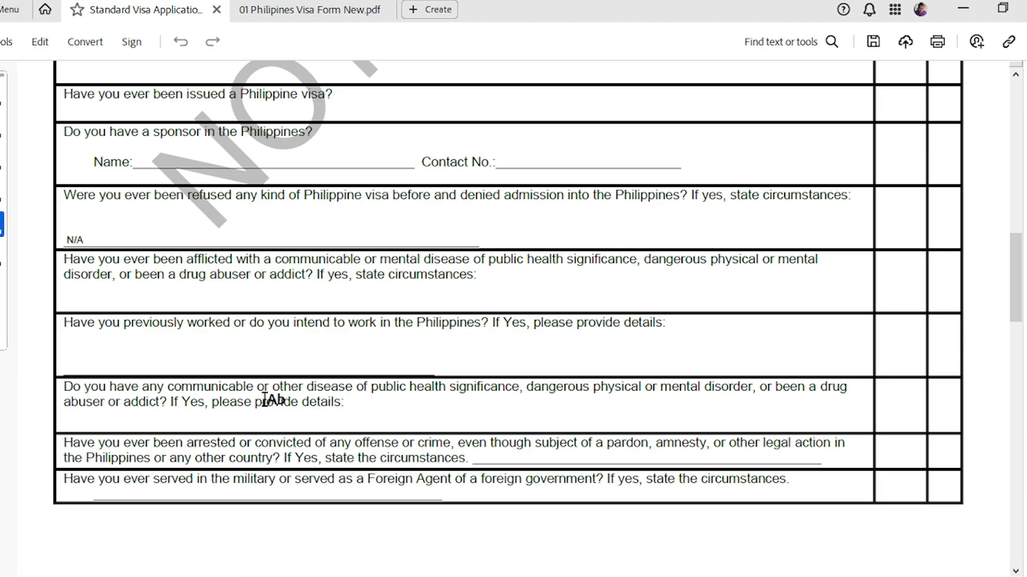
# Scroll down to the agreement bullets, date and signature lines, and Embassy/Consulate use table.
pyautogui.scroll(-3, 650, 364)
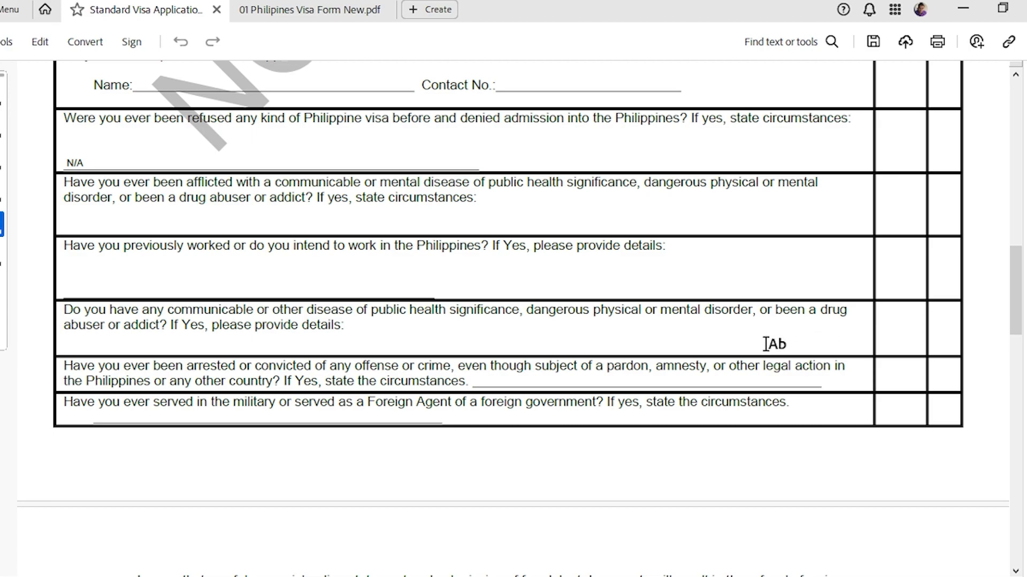
pyautogui.moveTo(881, 328); pyautogui.dragTo(911, 332)
pyautogui.scroll(-4, 610, 433)
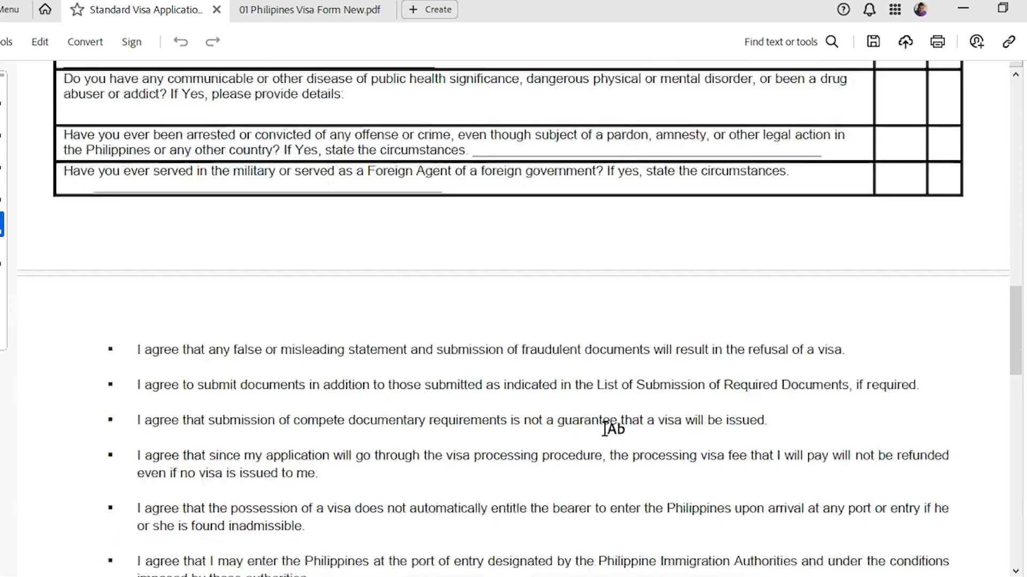
pyautogui.scroll(-3, 606, 430)
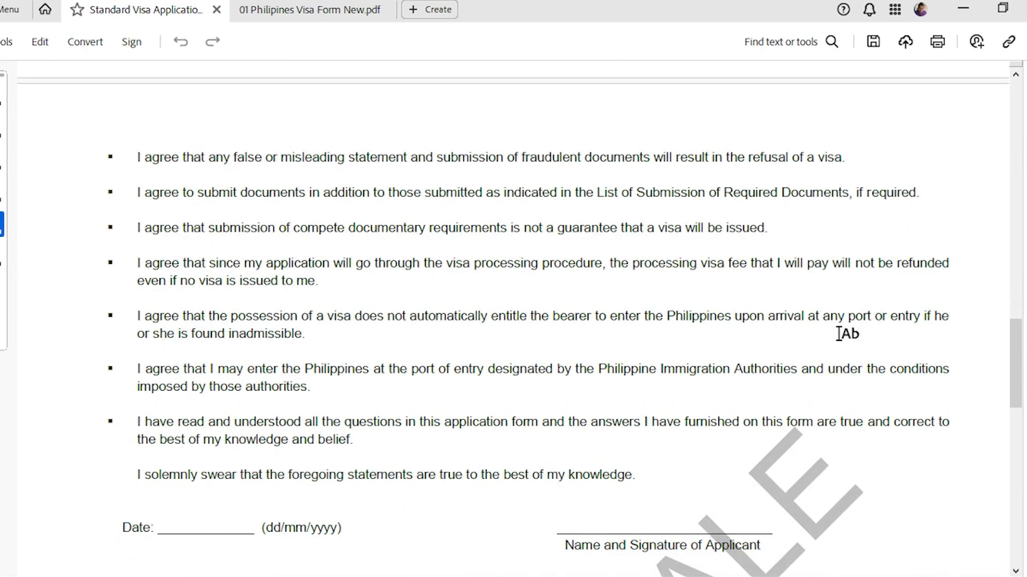
pyautogui.scroll(-3, 214, 374)
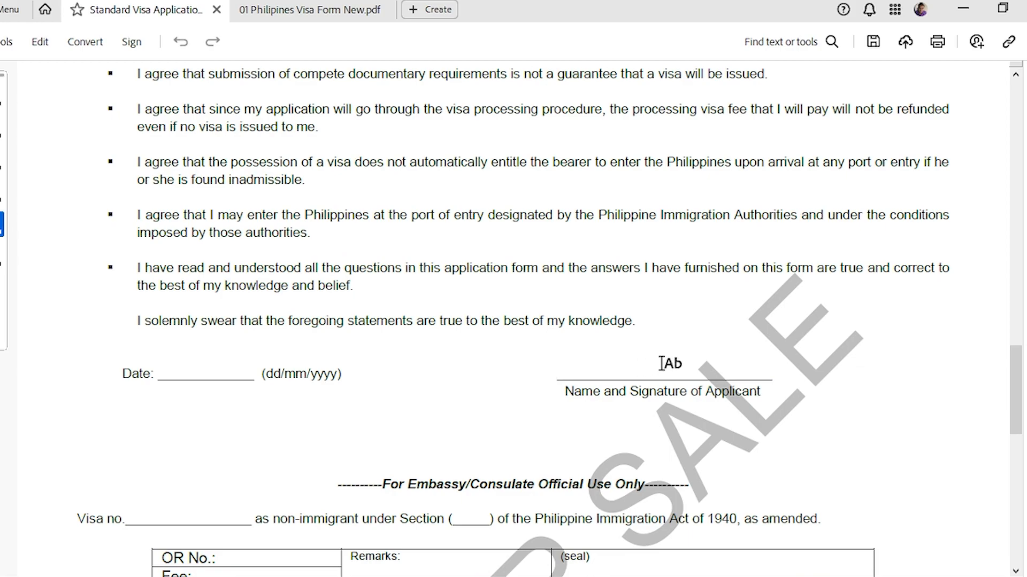
pyautogui.scroll(-2, 693, 372)
# Go back to 01 Philipines Visa Form New.pdf and scroll down to the Undertaking box.
pyautogui.click(268, 12)
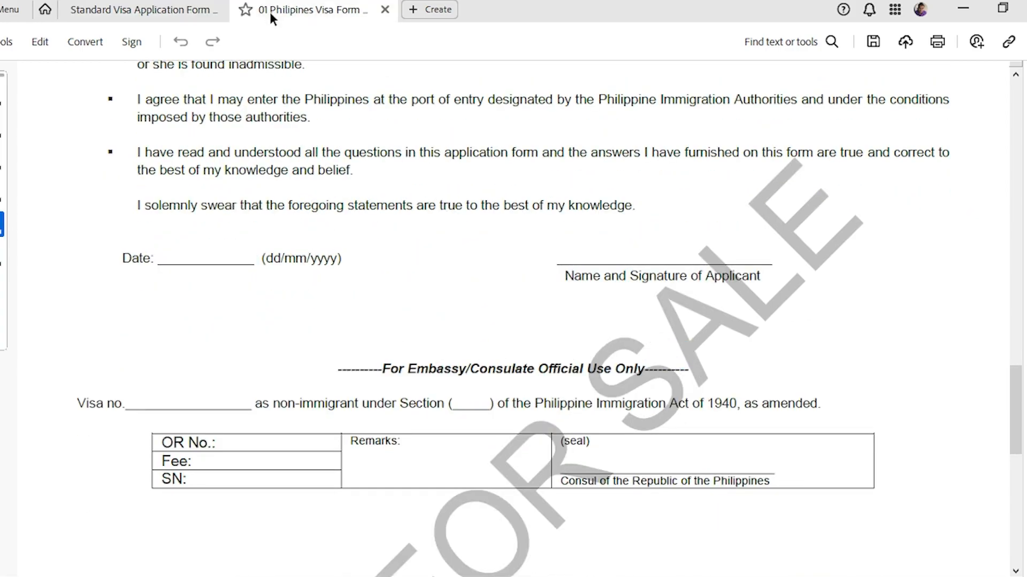
pyautogui.scroll(-3, 441, 348)
pyautogui.scroll(4, 449, 328)
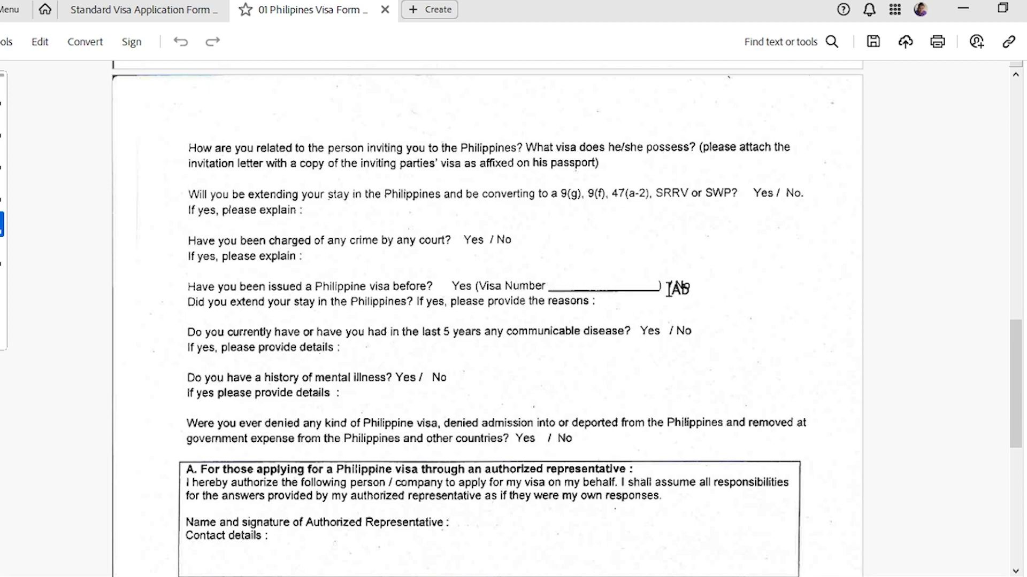
pyautogui.scroll(-1, 626, 340)
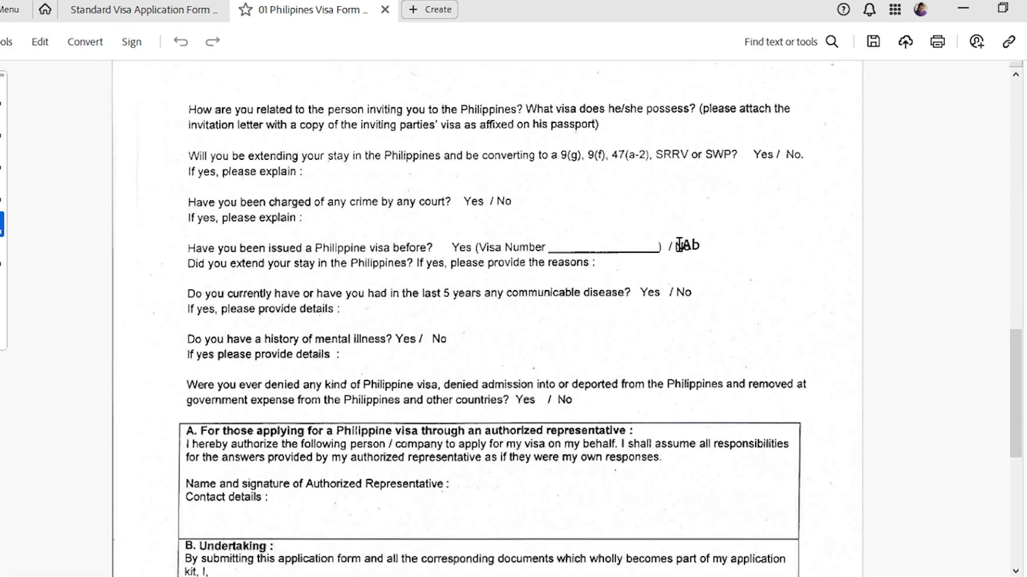
pyautogui.scroll(-6, 417, 366)
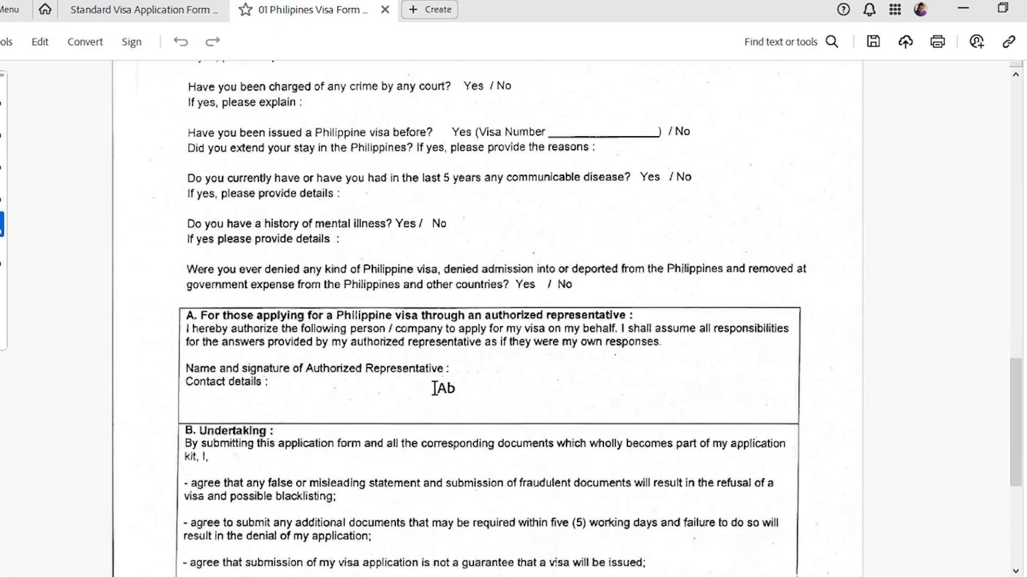
pyautogui.scroll(-3, 260, 302)
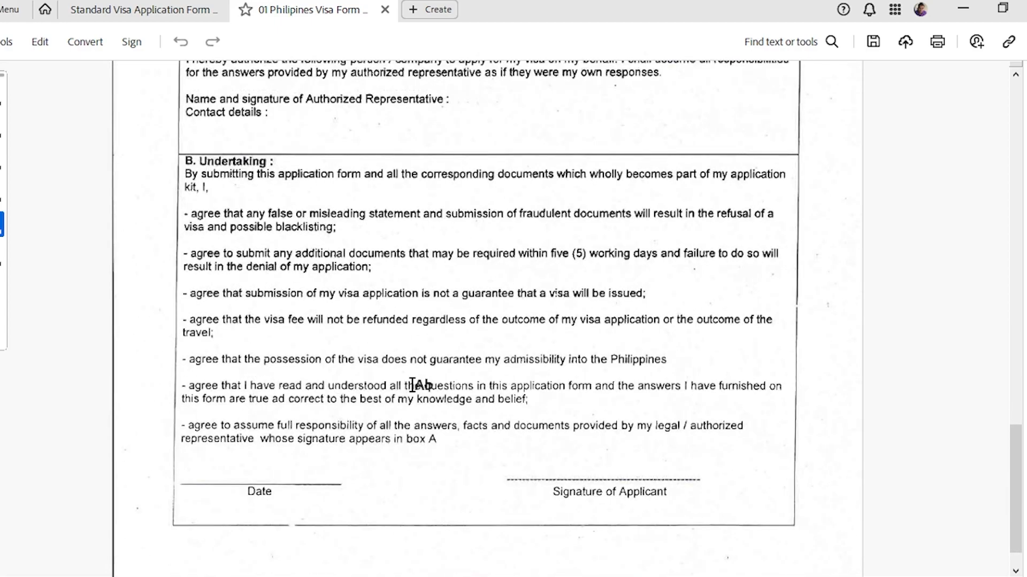